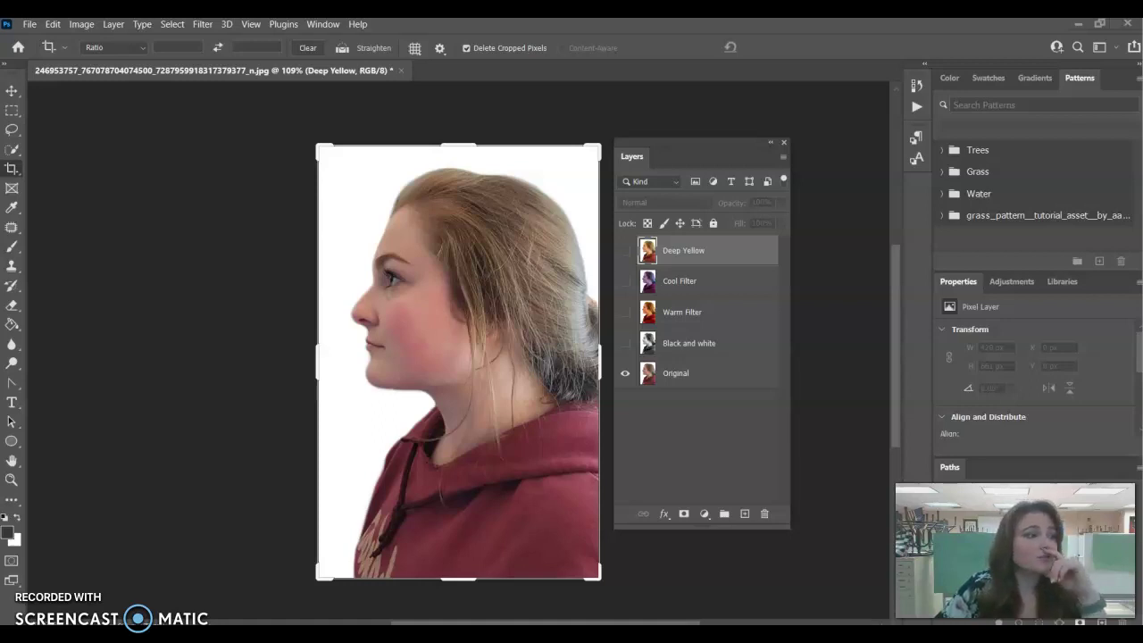
Review the first two directions of the Profile Photo Edits document in Google Docs, including the selection tool and clipping mask instruction, and return to Photoshop
{"action": "key", "text": "alt+Tab"}
{"action": "left_click_drag", "start_coordinate": [497, 134], "coordinate": [460, 19]}
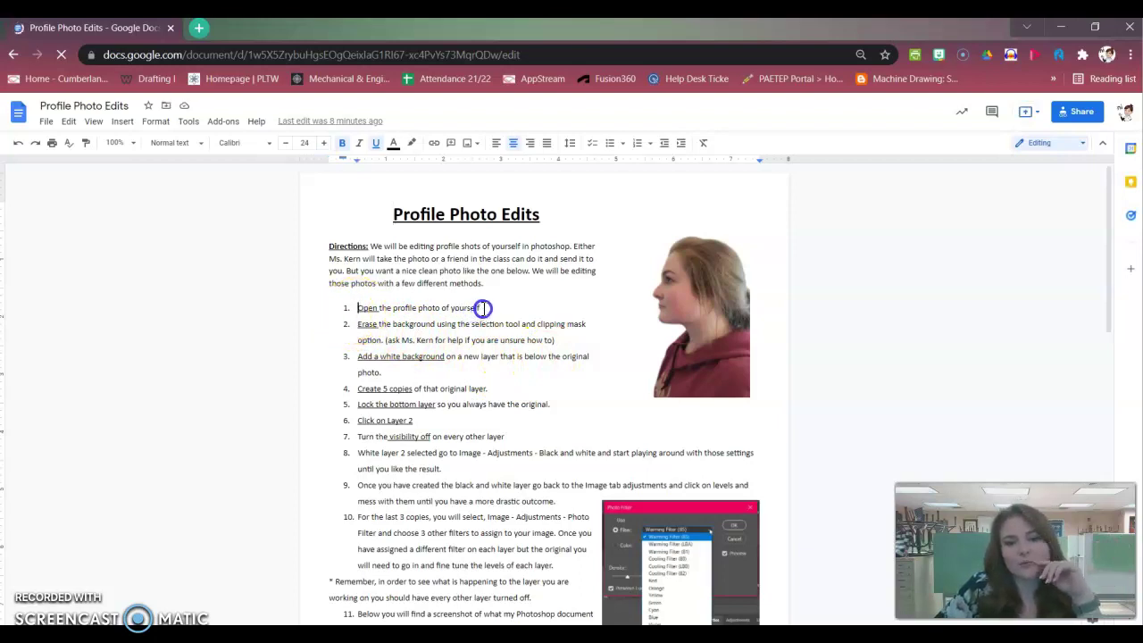
{"action": "left_click_drag", "start_coordinate": [358, 308], "coordinate": [483, 308]}
{"action": "left_click_drag", "start_coordinate": [361, 324], "coordinate": [551, 328]}
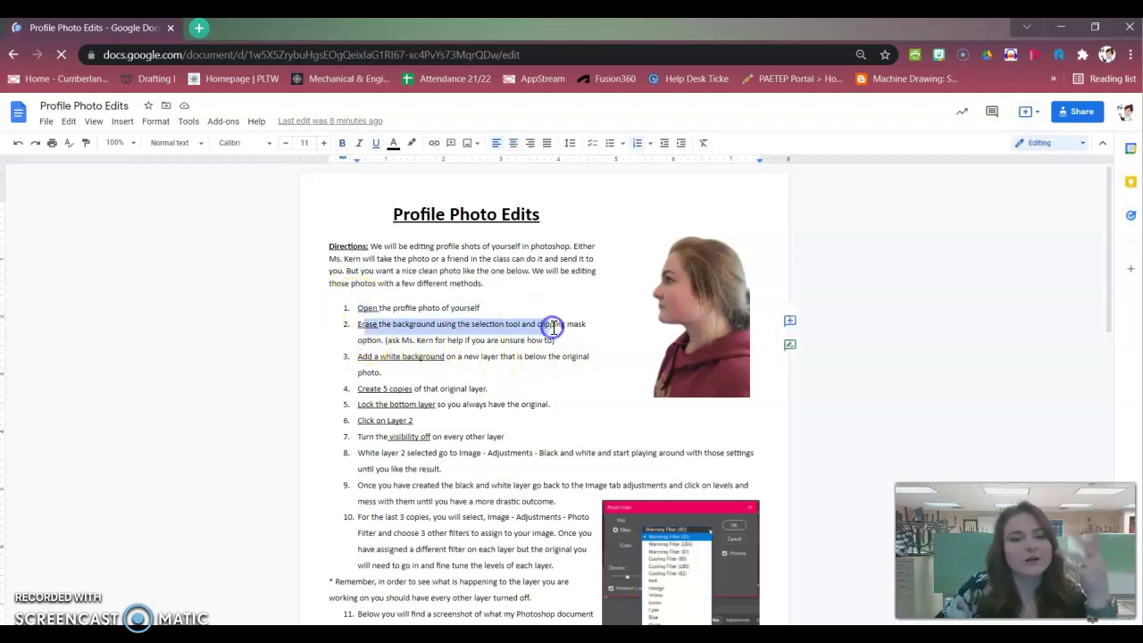
{"action": "left_click", "coordinate": [488, 325]}
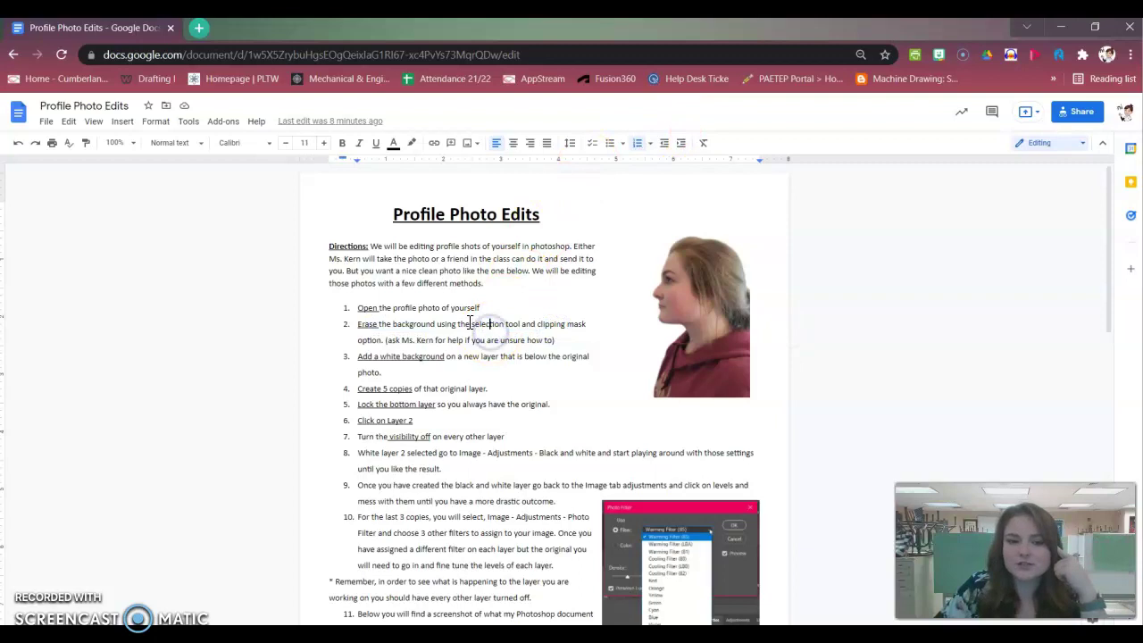
{"action": "left_click", "coordinate": [566, 324], "text": "shift"}
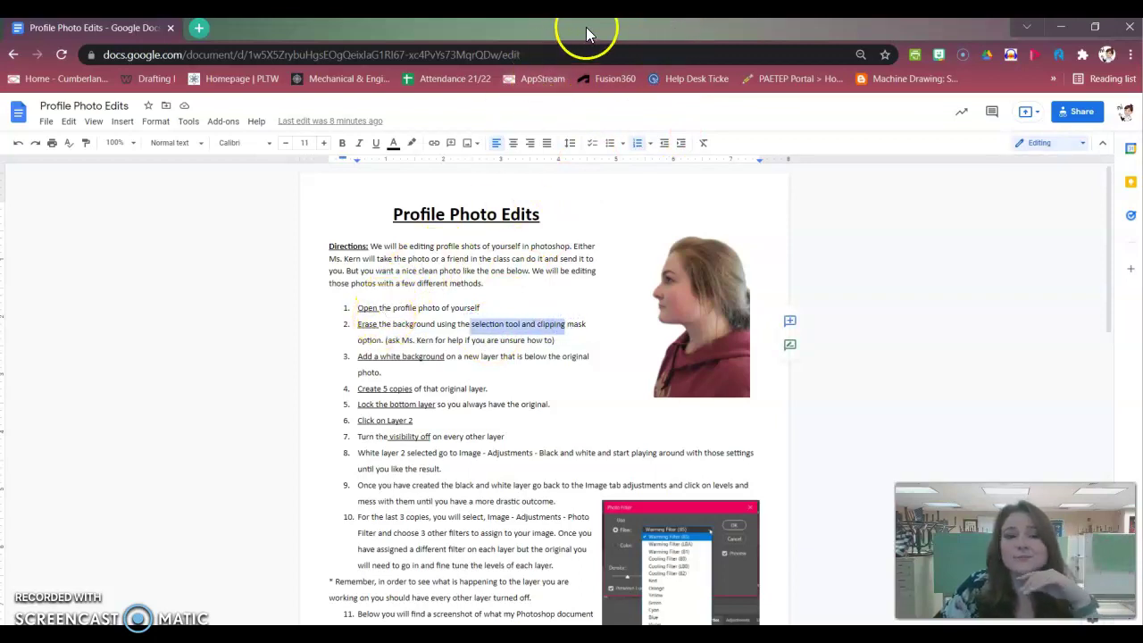
{"action": "left_click_drag", "start_coordinate": [601, 35], "coordinate": [0, 268]}
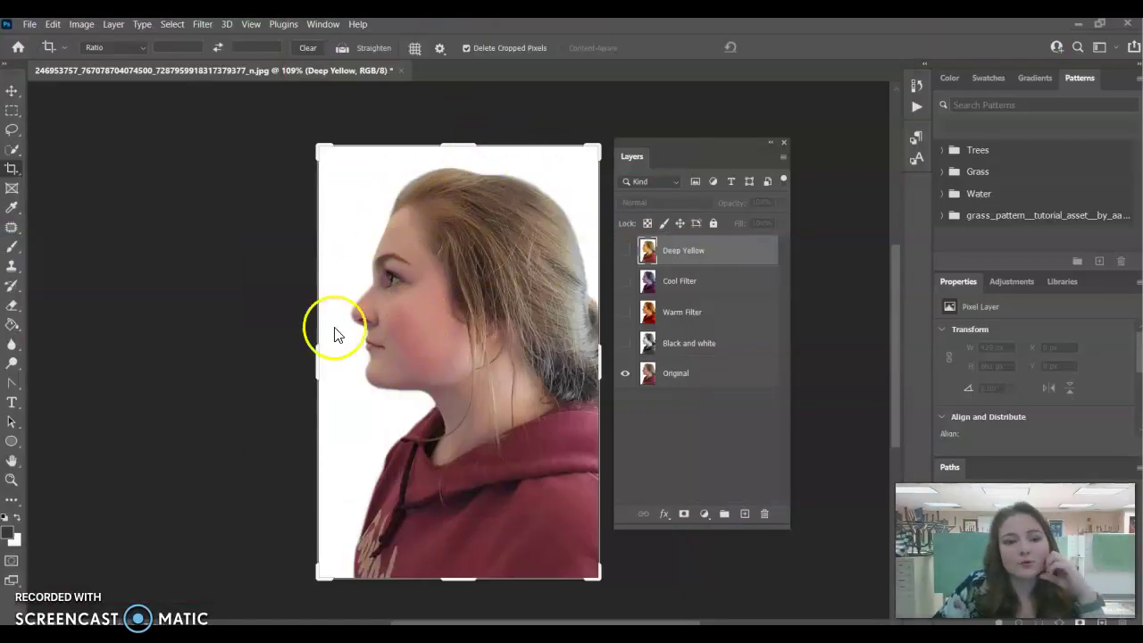
Try to add a layer mask to the Deep Yellow layer from a Quick Selection of the head and neck
{"action": "scroll", "coordinate": [355, 337], "scroll_direction": "up", "scroll_amount": 1}
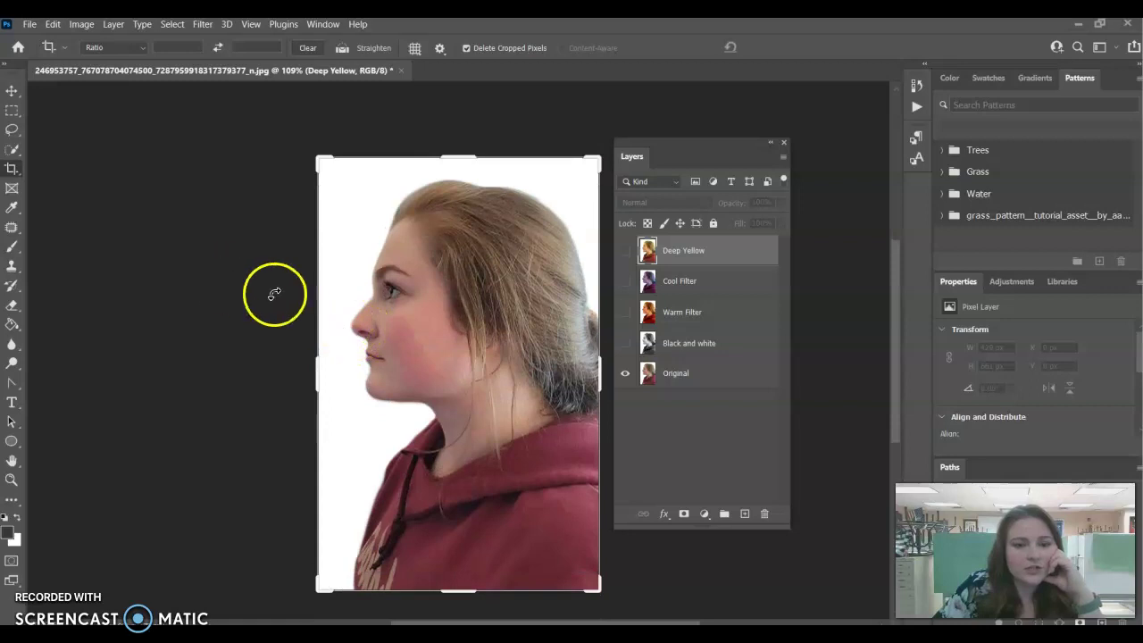
{"action": "left_click", "coordinate": [13, 92]}
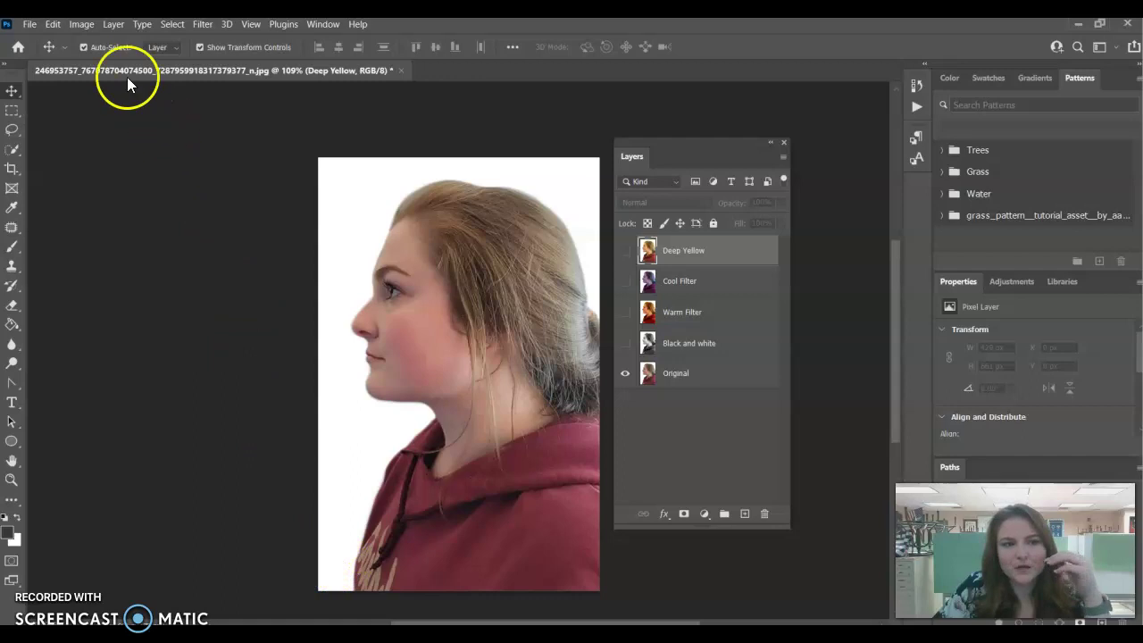
{"action": "left_click", "coordinate": [12, 148]}
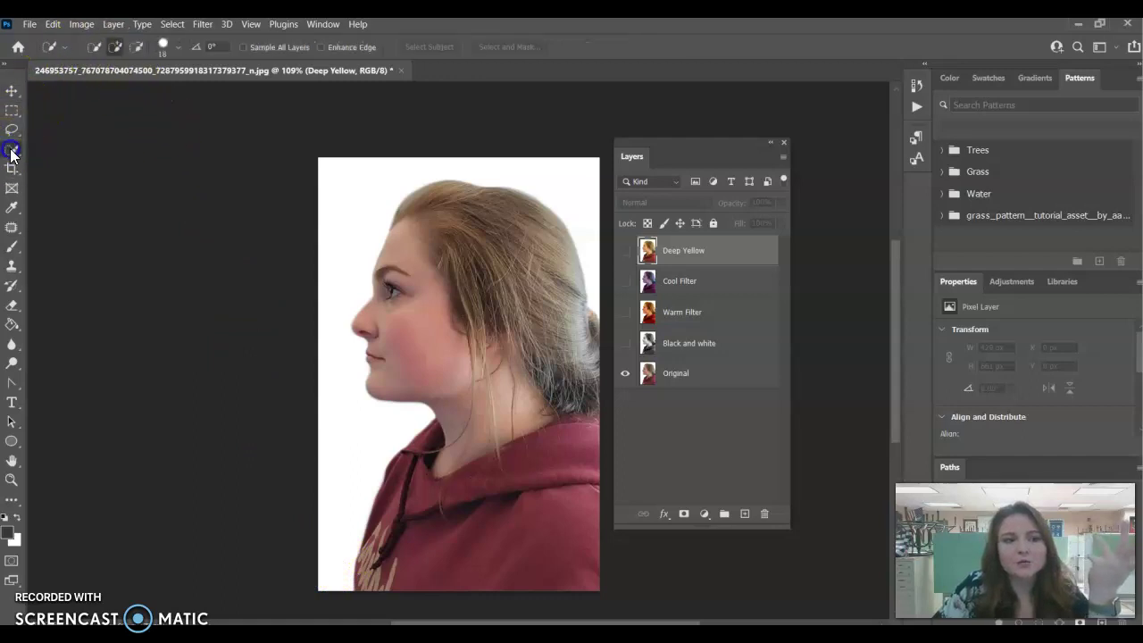
{"action": "mouse_move", "coordinate": [396, 339]}
{"action": "left_mouse_down"}
{"action": "mouse_move", "coordinate": [423, 253]}
{"action": "mouse_move", "coordinate": [482, 322]}
{"action": "mouse_move", "coordinate": [503, 378]}
{"action": "mouse_move", "coordinate": [494, 283]}
{"action": "mouse_move", "coordinate": [513, 275]}
{"action": "mouse_move", "coordinate": [555, 291]}
{"action": "mouse_move", "coordinate": [540, 389]}
{"action": "left_mouse_up"}
{"action": "right_click", "coordinate": [491, 297]}
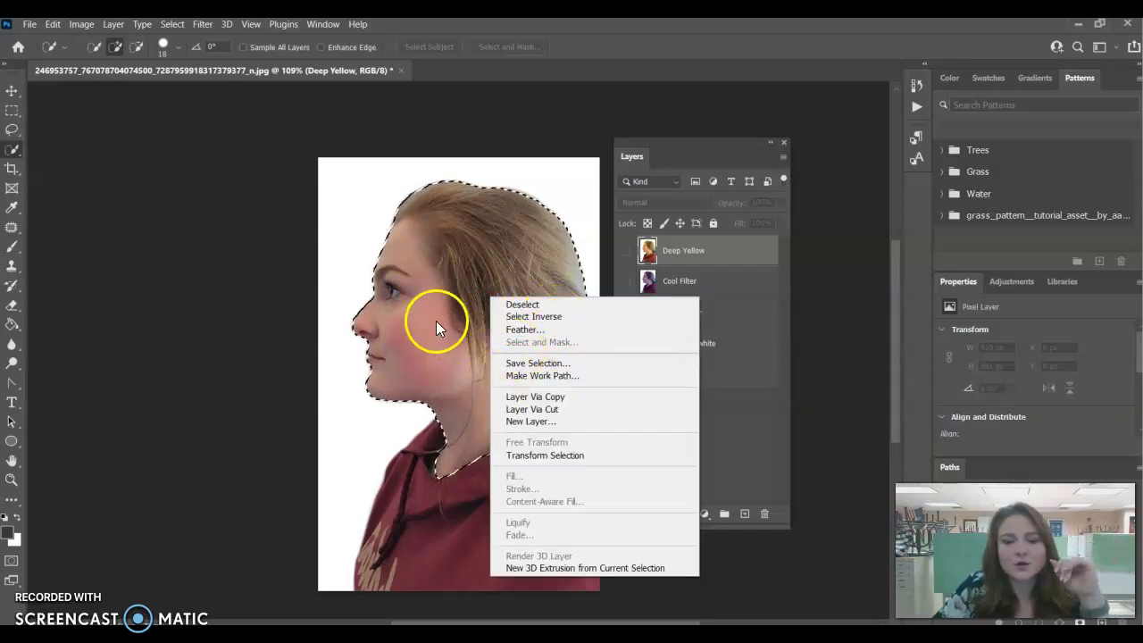
{"action": "left_click", "coordinate": [725, 458]}
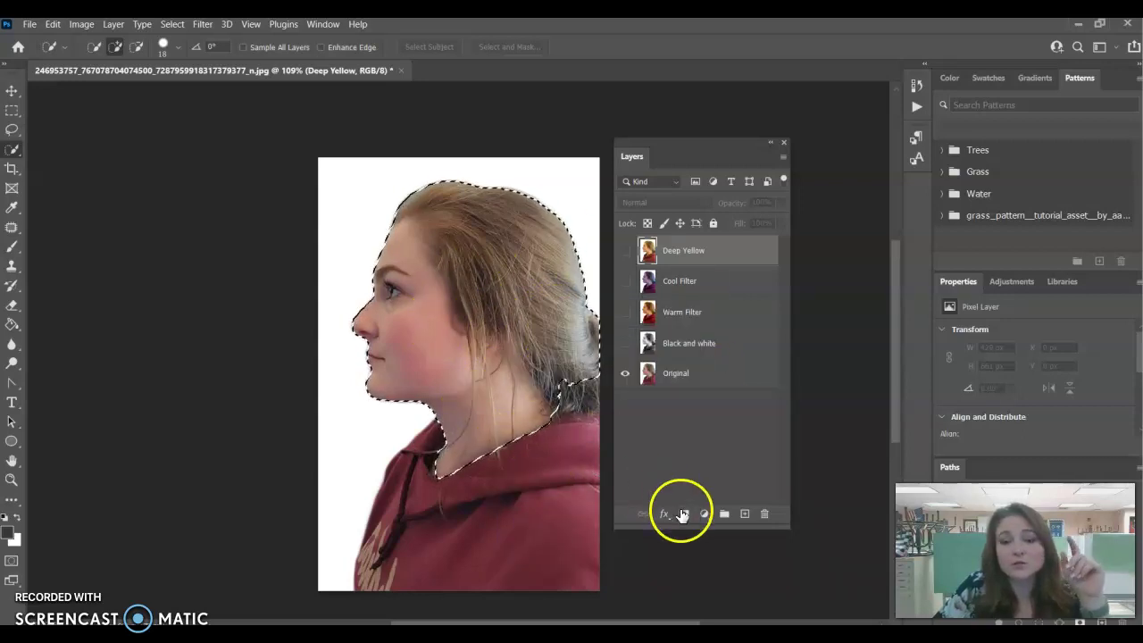
{"action": "left_click", "coordinate": [682, 514]}
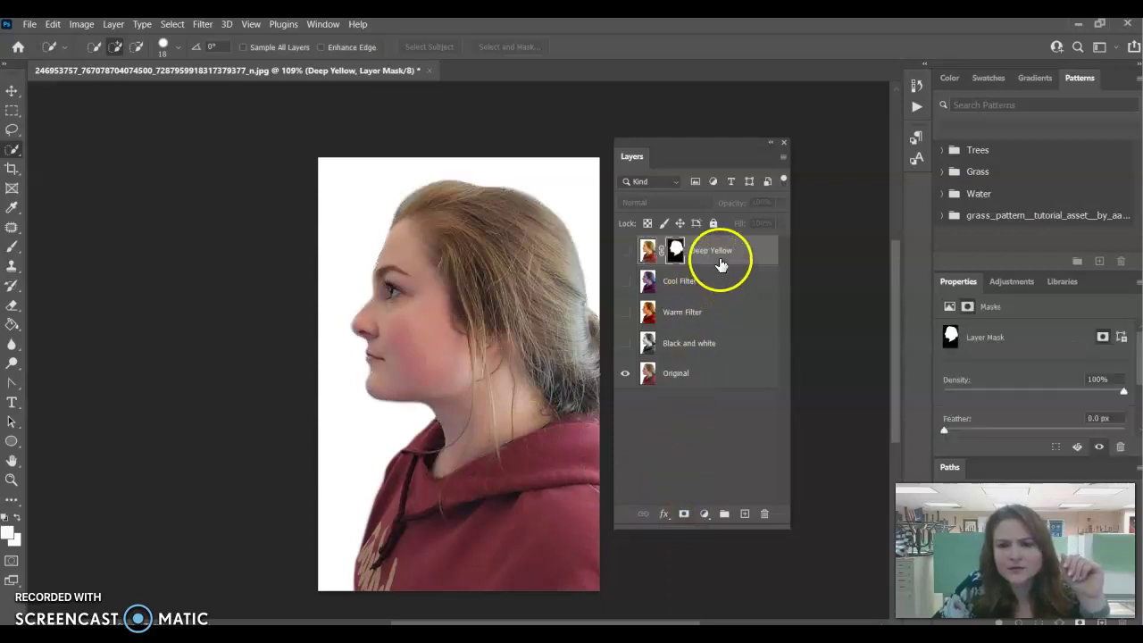
{"action": "key", "text": "ctrl+z"}
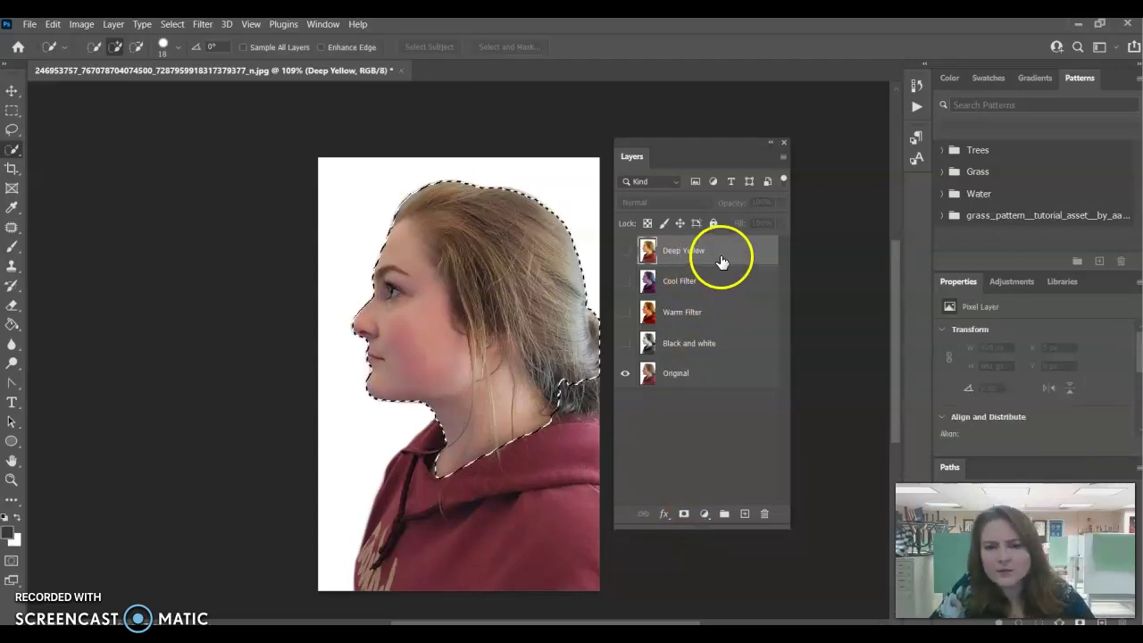
On the Original layer, clear the old selection, reselect the head and neck with the Quick Selection tool and add a layer mask
{"action": "left_click", "coordinate": [684, 380]}
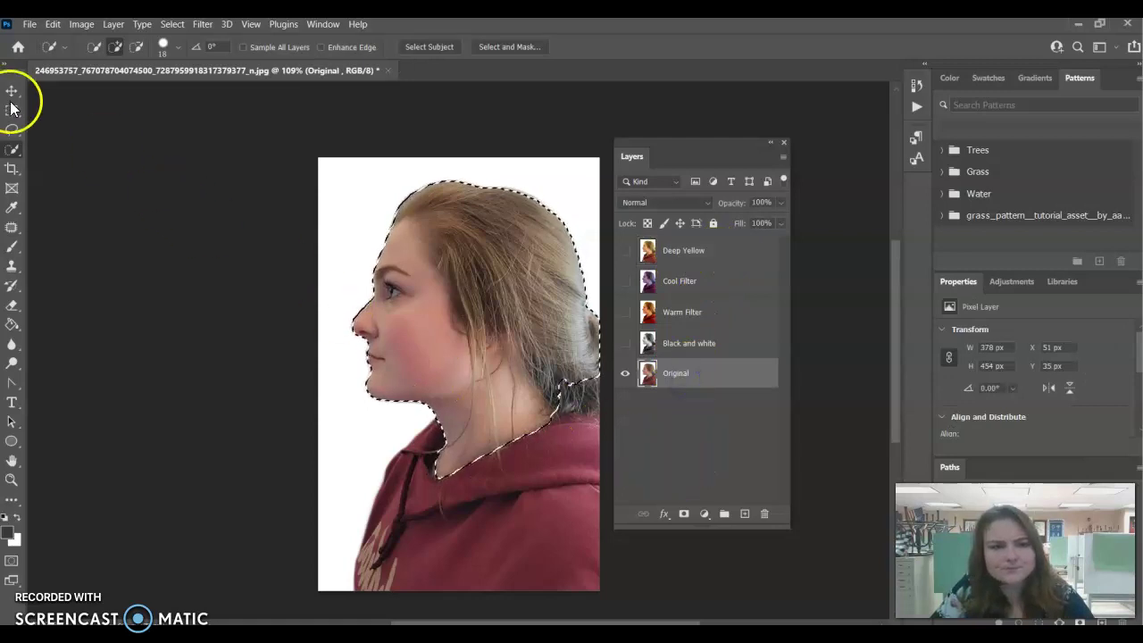
{"action": "right_click", "coordinate": [444, 341]}
{"action": "left_click", "coordinate": [466, 351]}
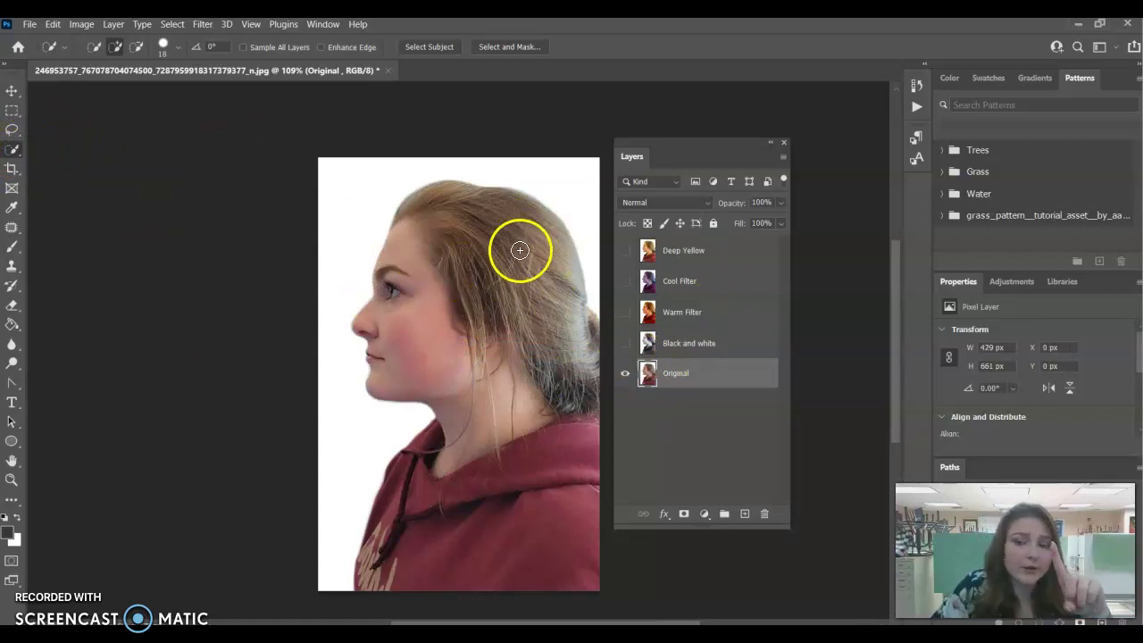
{"action": "left_click_drag", "start_coordinate": [483, 284], "coordinate": [479, 331]}
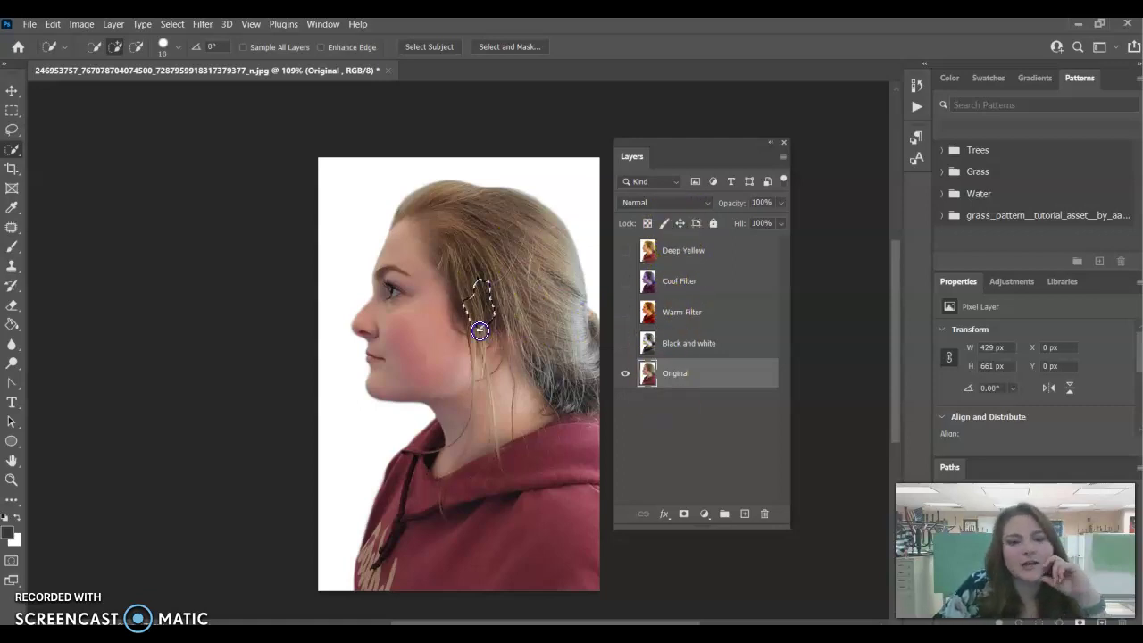
{"action": "mouse_move", "coordinate": [519, 393]}
{"action": "left_mouse_down"}
{"action": "mouse_move", "coordinate": [416, 313]}
{"action": "mouse_move", "coordinate": [412, 355]}
{"action": "mouse_move", "coordinate": [610, 405]}
{"action": "mouse_move", "coordinate": [511, 355]}
{"action": "mouse_move", "coordinate": [577, 396]}
{"action": "left_mouse_up"}
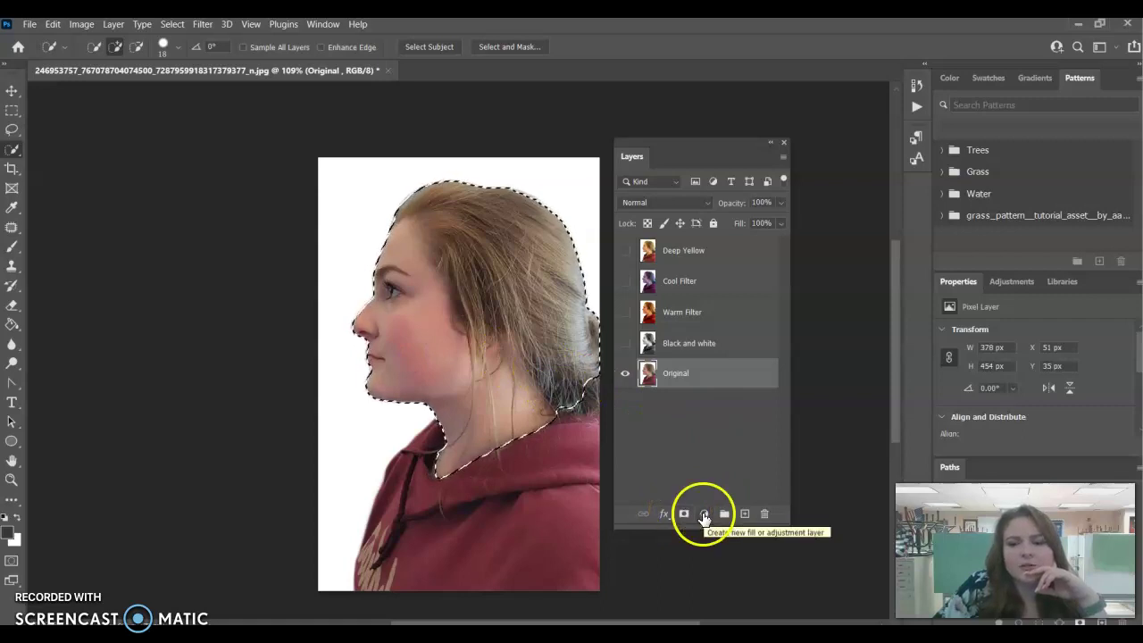
{"action": "left_click", "coordinate": [684, 515]}
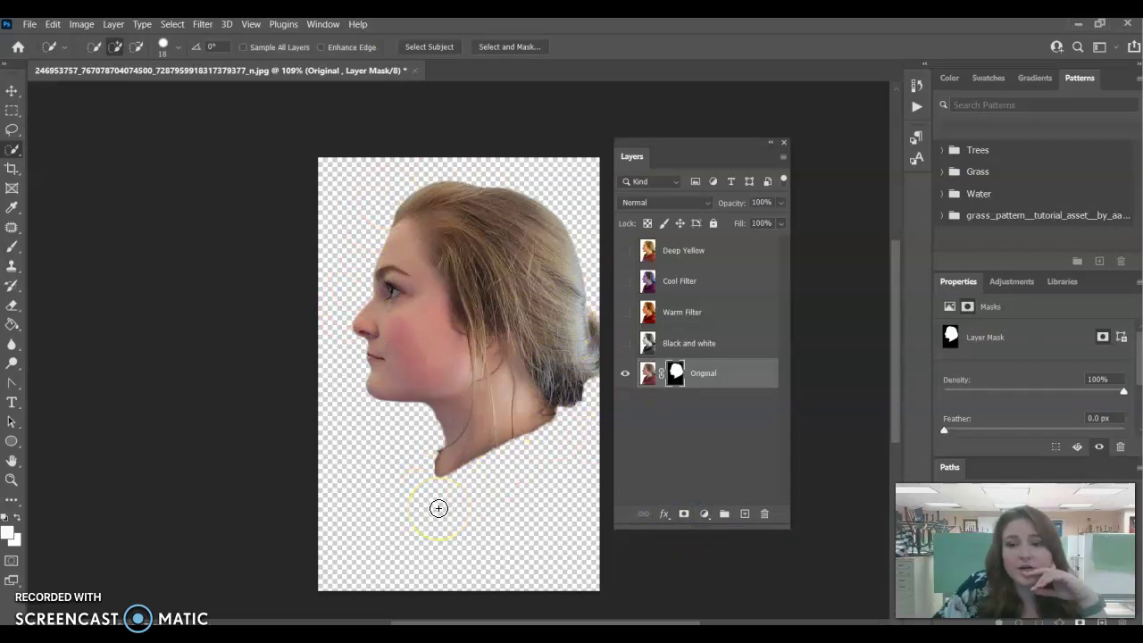
Open the Original layer's mask for refinement, enable Show Original and set the view mode to Overlay
{"action": "double_click", "coordinate": [672, 375]}
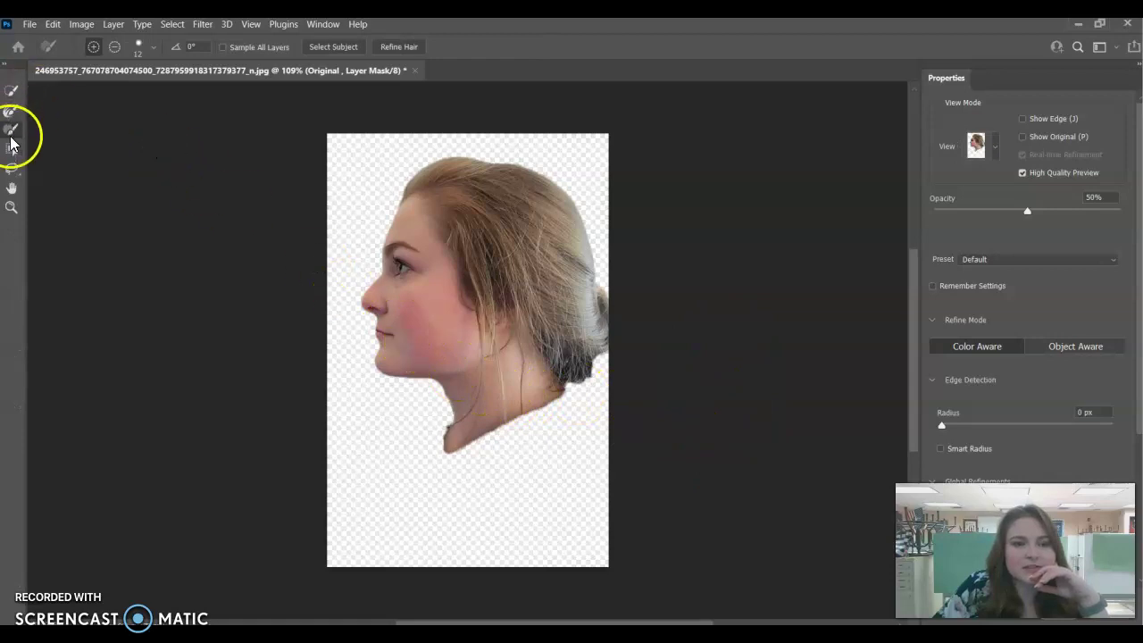
{"action": "left_click", "coordinate": [1025, 138]}
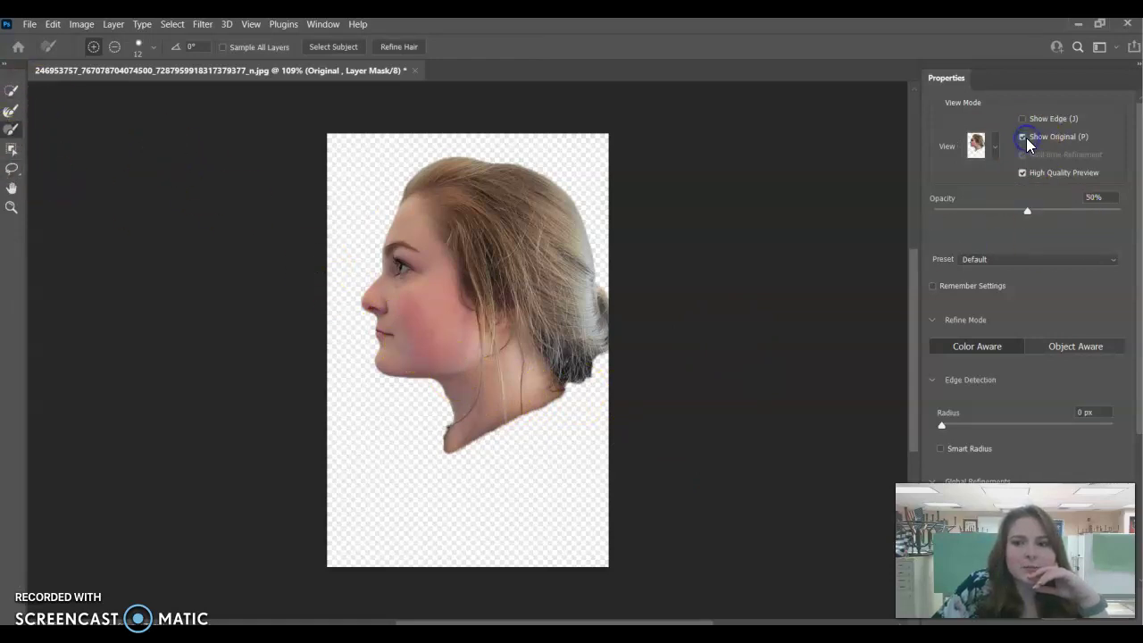
{"action": "left_click", "coordinate": [989, 149]}
{"action": "left_click", "coordinate": [940, 246]}
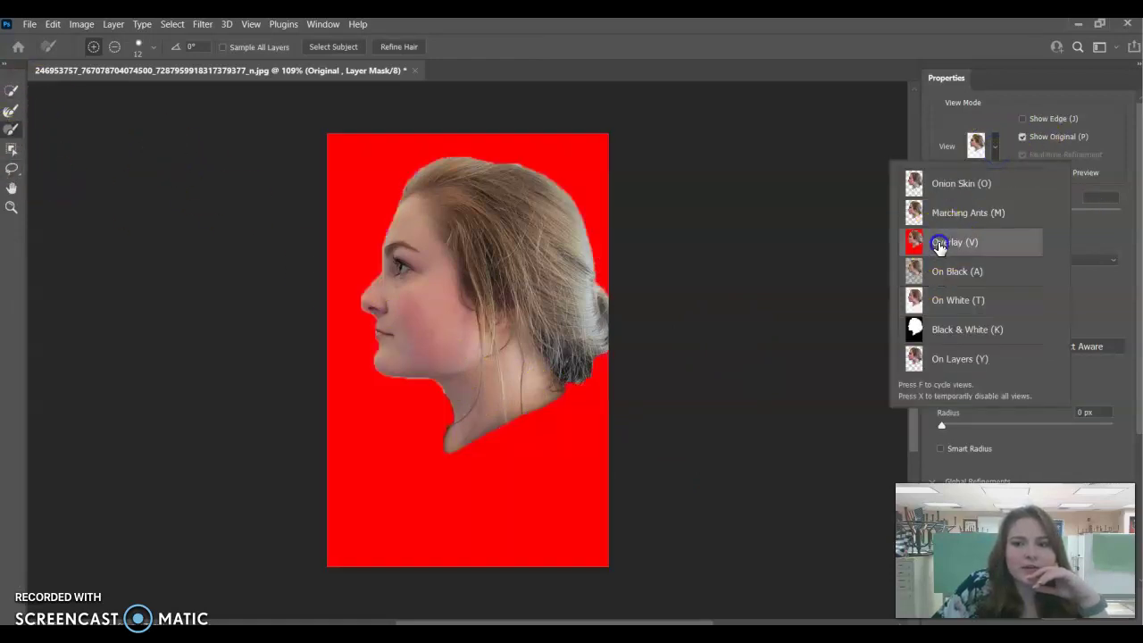
Brush over the mask edge along the forehead in add mode with a 12 px brush
{"action": "scroll", "coordinate": [452, 179], "scroll_direction": "up", "scroll_amount": 3}
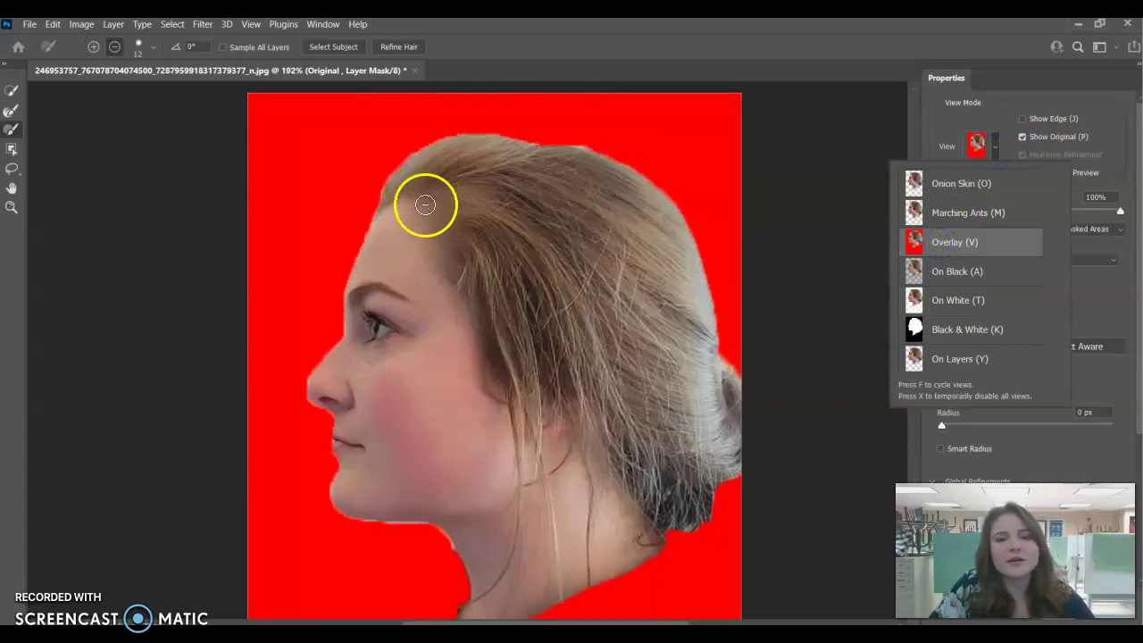
{"action": "scroll", "coordinate": [295, 246], "scroll_direction": "up", "scroll_amount": 1}
{"action": "left_click", "coordinate": [11, 110]}
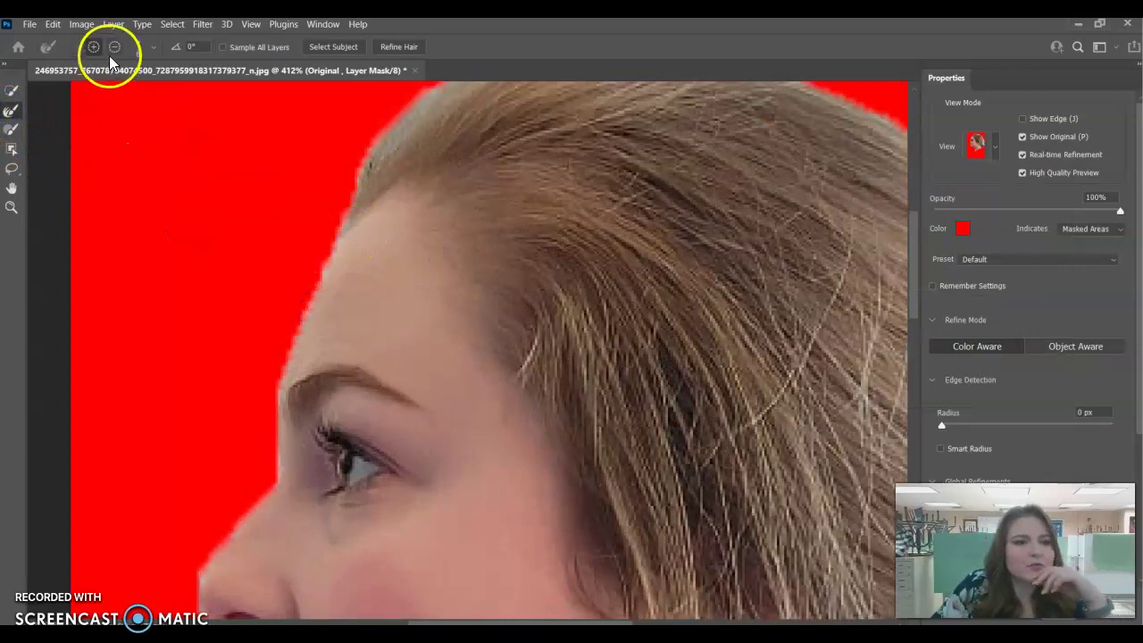
{"action": "left_click", "coordinate": [147, 46]}
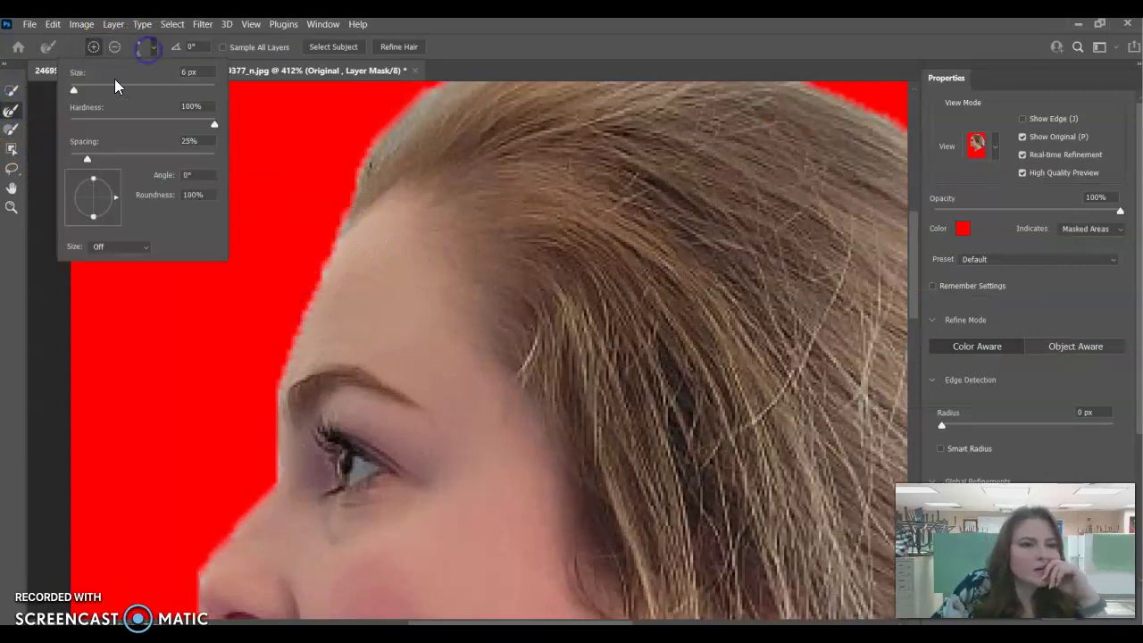
{"action": "left_click", "coordinate": [12, 128]}
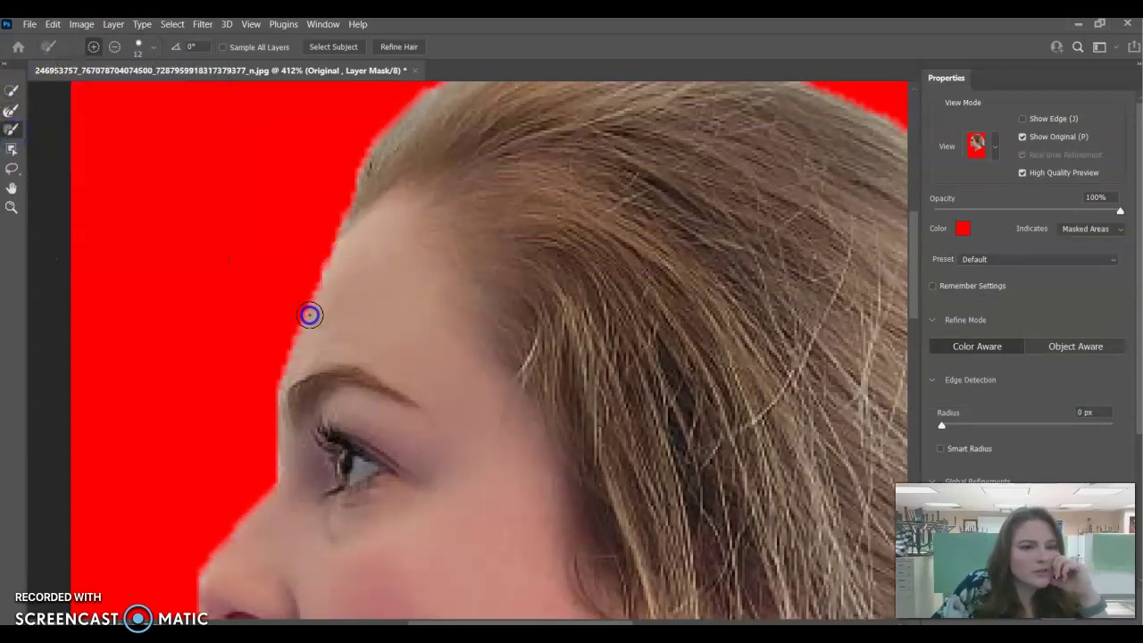
{"action": "scroll", "coordinate": [371, 342], "scroll_direction": "down", "scroll_amount": 10}
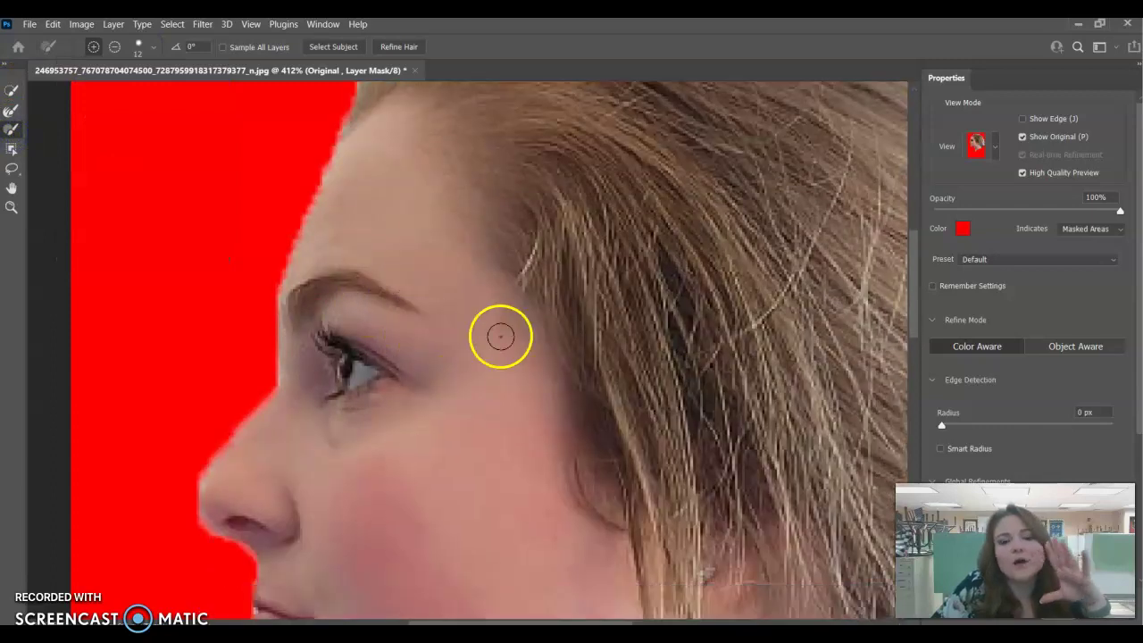
{"action": "scroll", "coordinate": [605, 413], "scroll_direction": "down", "scroll_amount": 1}
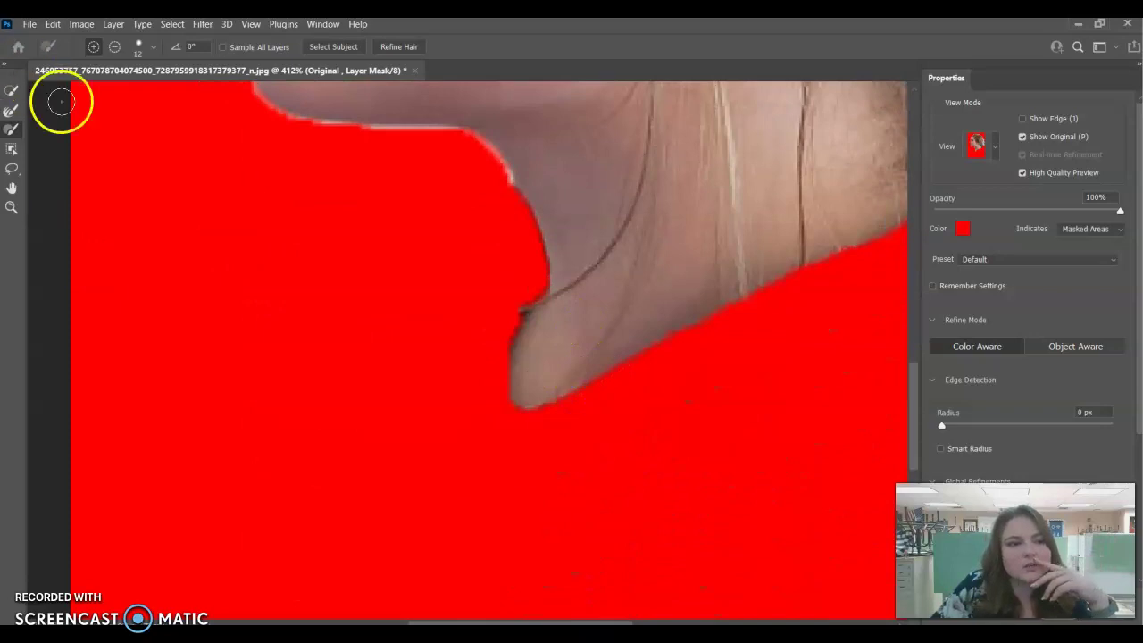
Try the Refine Edge Brush and the Brush in add and subtract modes along the lower edge of the neck
{"action": "left_click", "coordinate": [10, 111]}
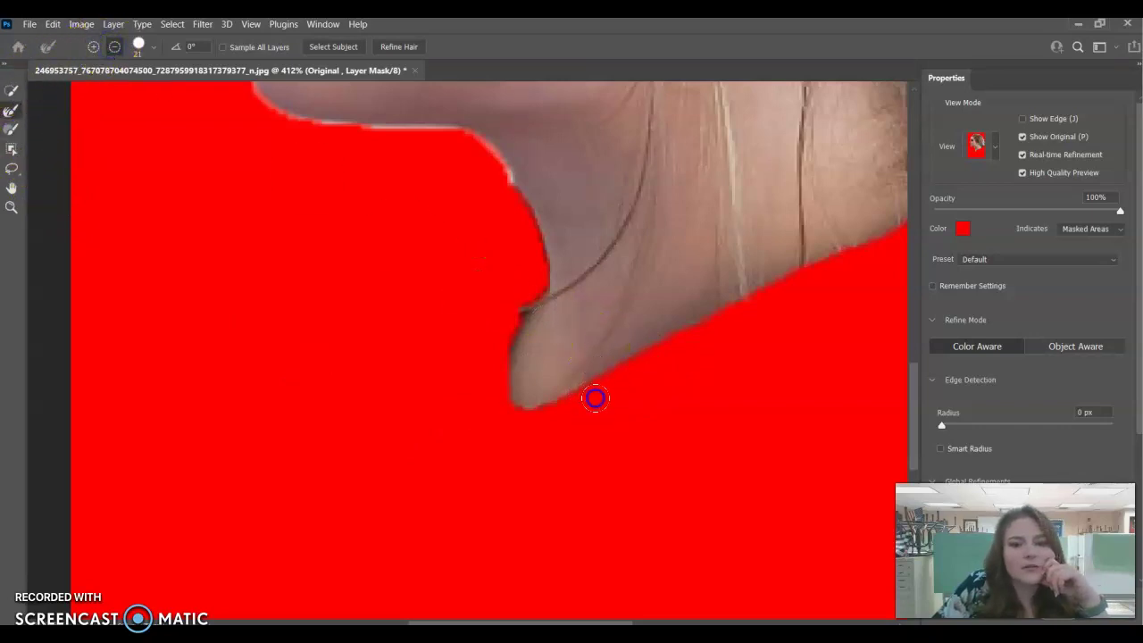
{"action": "left_click", "coordinate": [11, 129]}
{"action": "left_click", "coordinate": [658, 375]}
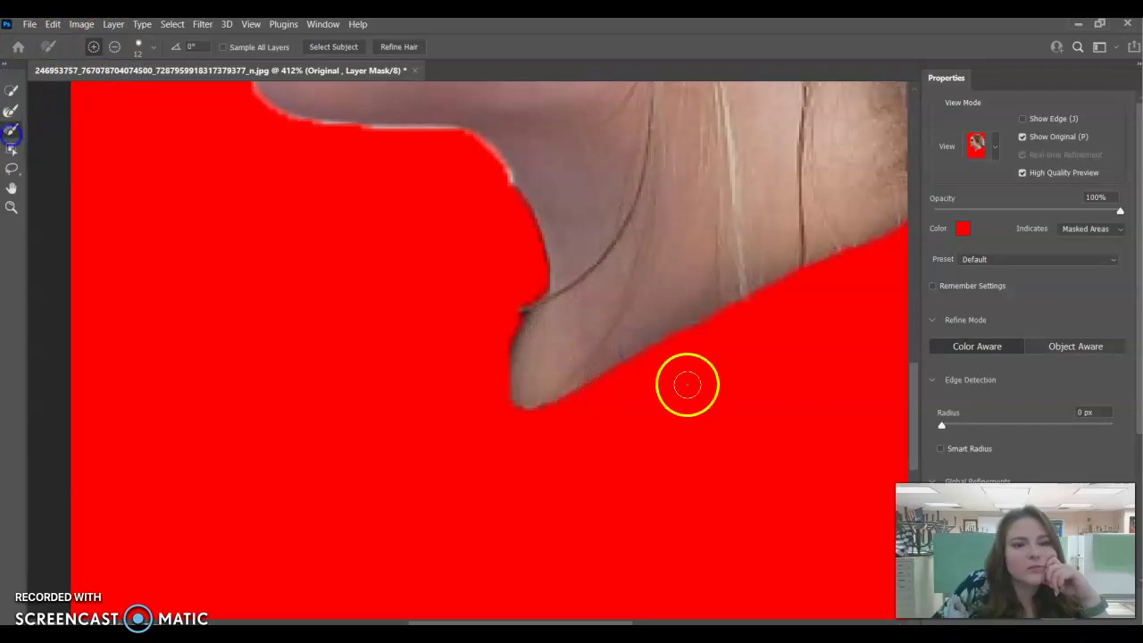
{"action": "left_click", "coordinate": [114, 46]}
{"action": "left_click", "coordinate": [595, 316]}
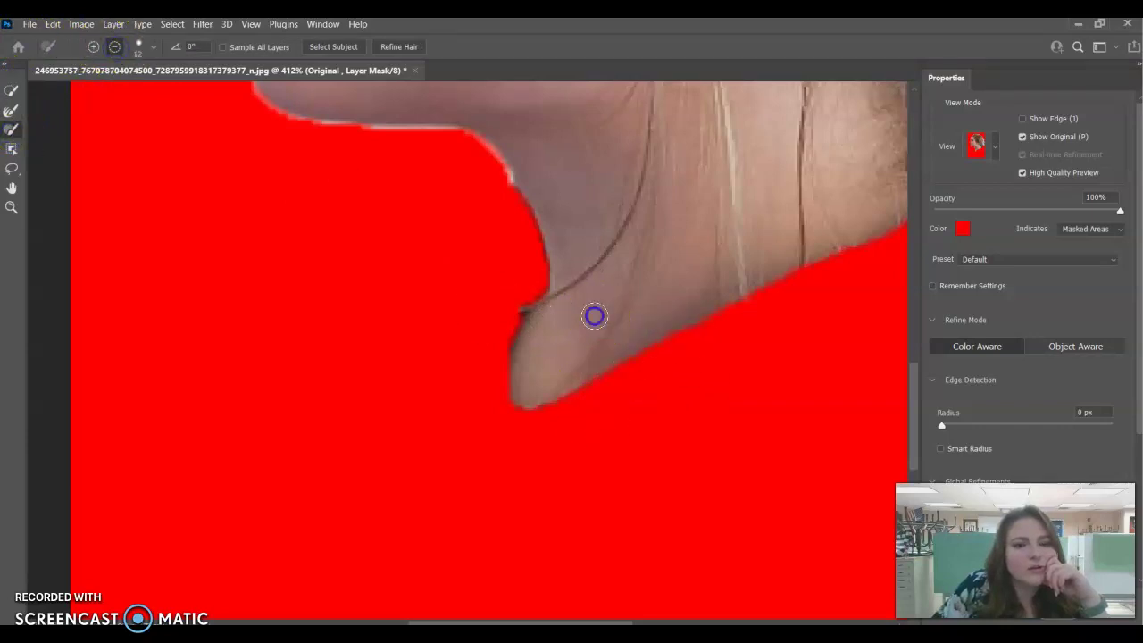
Turn off Show Original and paint out areas at the neck's lower edge and beneath the chin with the Brush in subtract mode
{"action": "scroll", "coordinate": [621, 384], "scroll_direction": "down", "scroll_amount": 9}
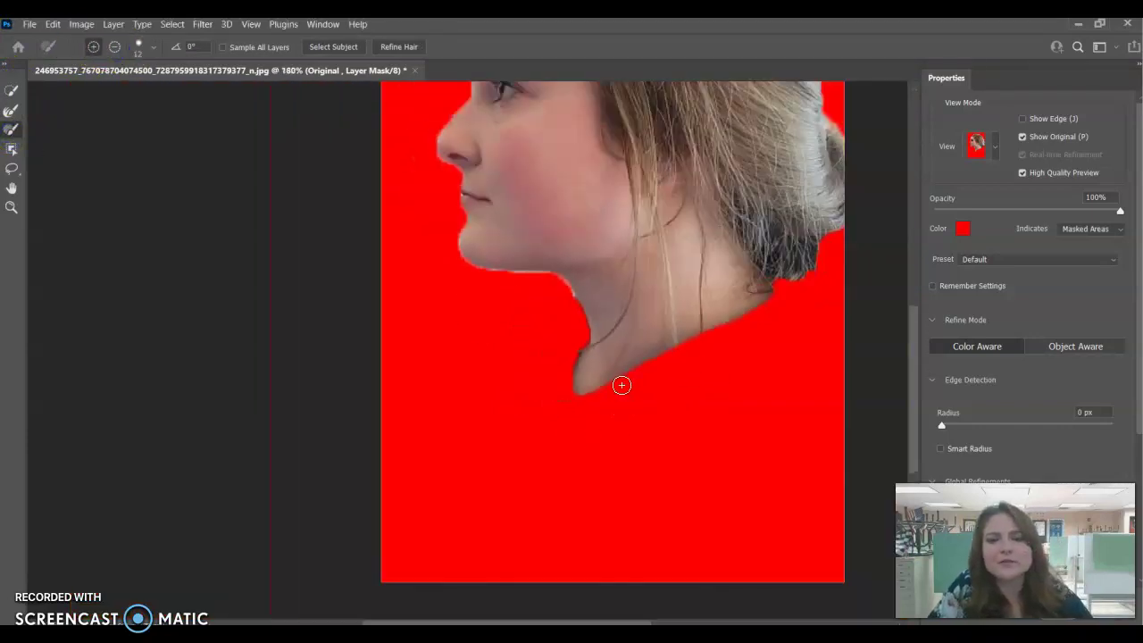
{"action": "scroll", "coordinate": [635, 384], "scroll_direction": "right", "scroll_amount": 2}
{"action": "scroll", "coordinate": [558, 361], "scroll_direction": "up", "scroll_amount": 2}
{"action": "scroll", "coordinate": [558, 360], "scroll_direction": "up", "scroll_amount": 2}
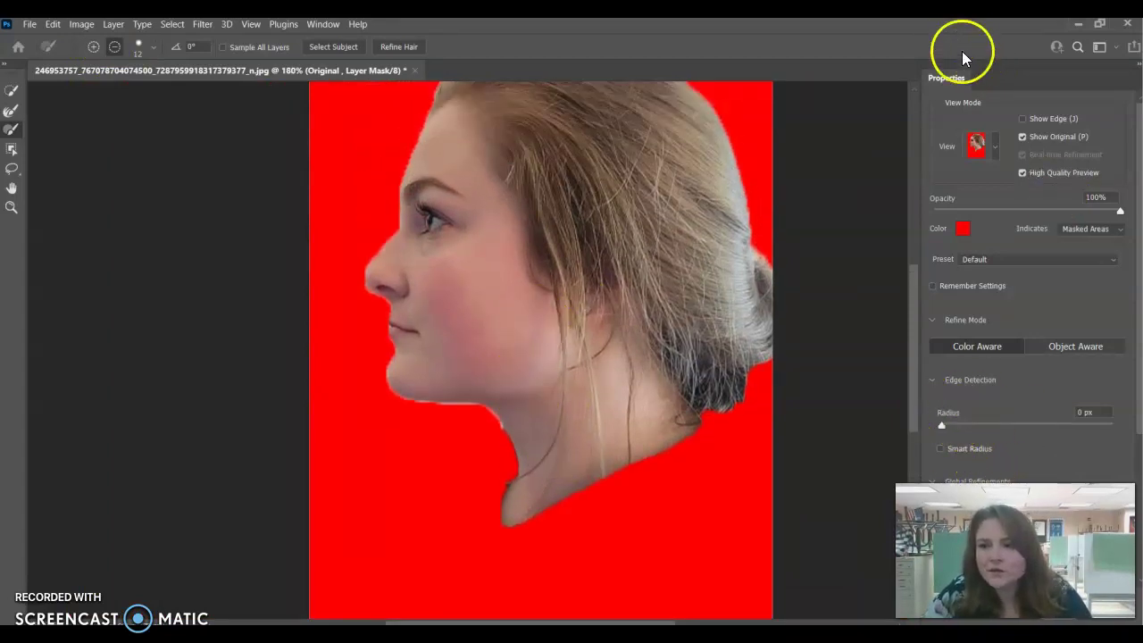
{"action": "left_click", "coordinate": [1023, 137]}
{"action": "scroll", "coordinate": [581, 496], "scroll_direction": "up", "scroll_amount": 8}
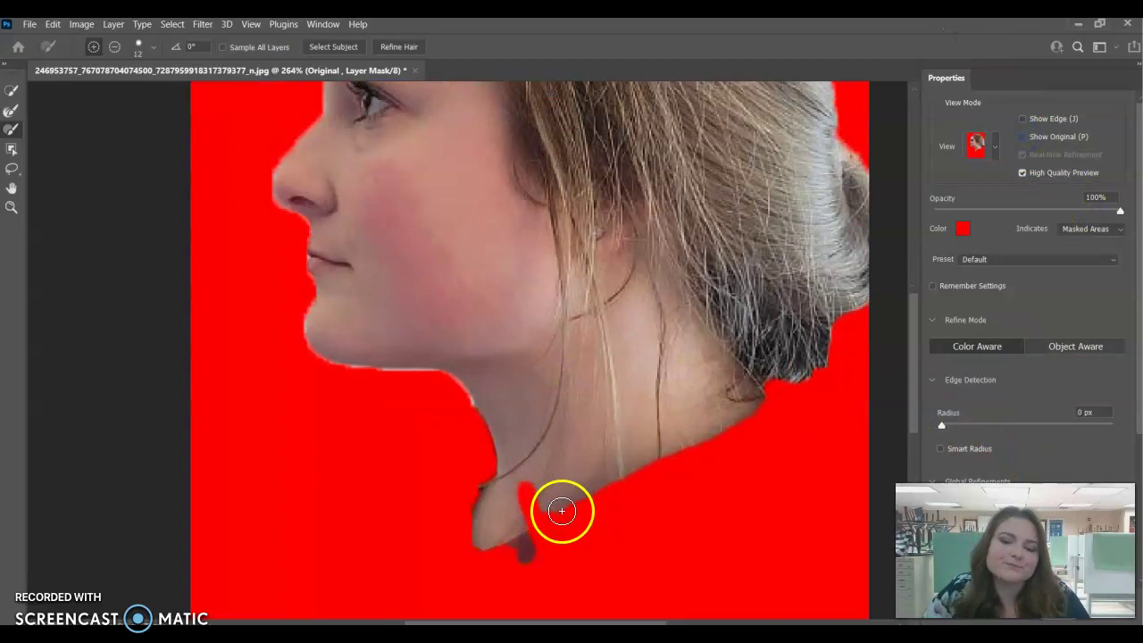
{"action": "scroll", "coordinate": [551, 429], "scroll_direction": "down", "scroll_amount": 5}
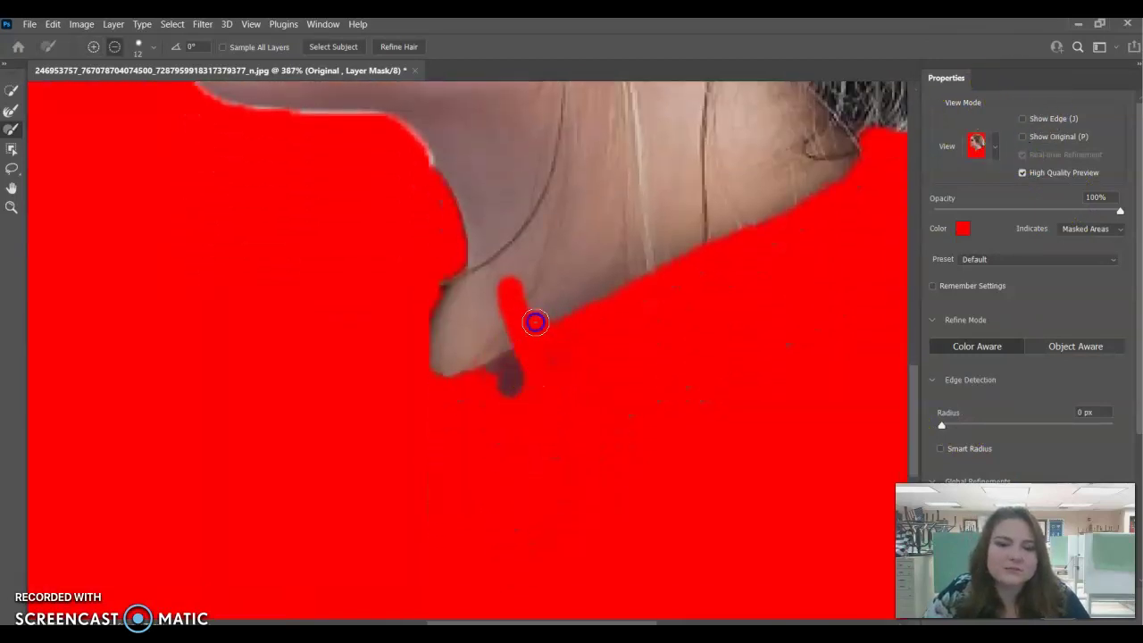
{"action": "scroll", "coordinate": [500, 285], "scroll_direction": "up", "scroll_amount": 1}
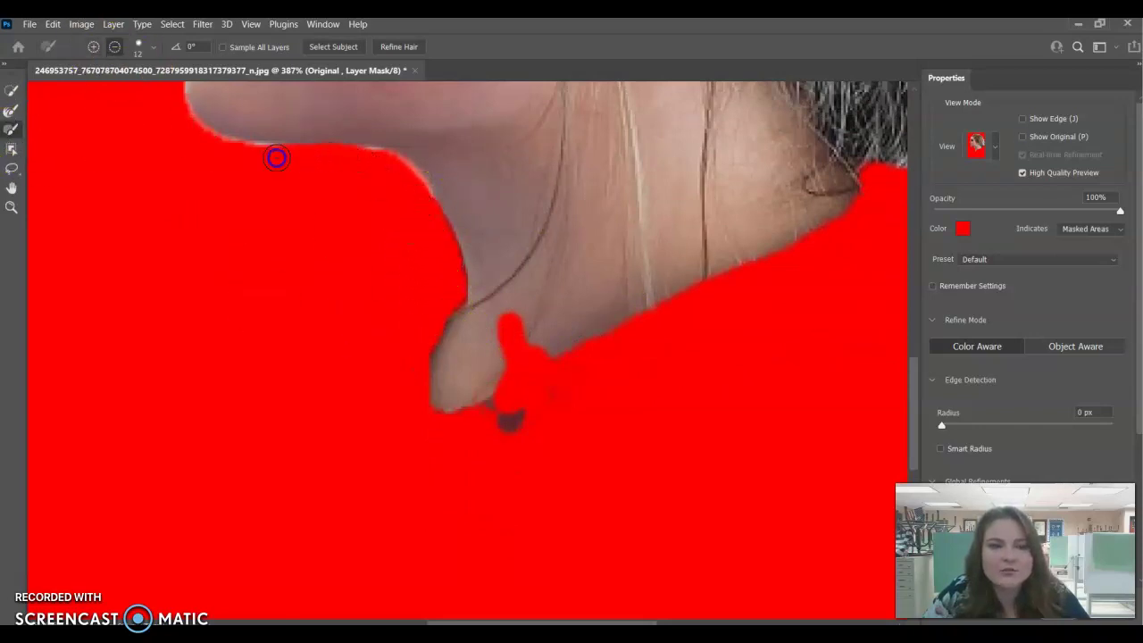
Paint the lower neck and part of the hoodie collar back into the mask with the Brush in add mode
{"action": "left_click", "coordinate": [93, 46]}
{"action": "mouse_move", "coordinate": [616, 341]}
{"action": "left_mouse_down"}
{"action": "mouse_move", "coordinate": [592, 362]}
{"action": "mouse_move", "coordinate": [569, 333]}
{"action": "mouse_move", "coordinate": [544, 363]}
{"action": "mouse_move", "coordinate": [484, 378]}
{"action": "mouse_move", "coordinate": [529, 440]}
{"action": "mouse_move", "coordinate": [559, 372]}
{"action": "mouse_move", "coordinate": [610, 355]}
{"action": "mouse_move", "coordinate": [669, 308]}
{"action": "mouse_move", "coordinate": [727, 326]}
{"action": "mouse_move", "coordinate": [567, 416]}
{"action": "mouse_move", "coordinate": [625, 429]}
{"action": "mouse_move", "coordinate": [684, 410]}
{"action": "mouse_move", "coordinate": [697, 370]}
{"action": "mouse_move", "coordinate": [729, 378]}
{"action": "left_mouse_up"}
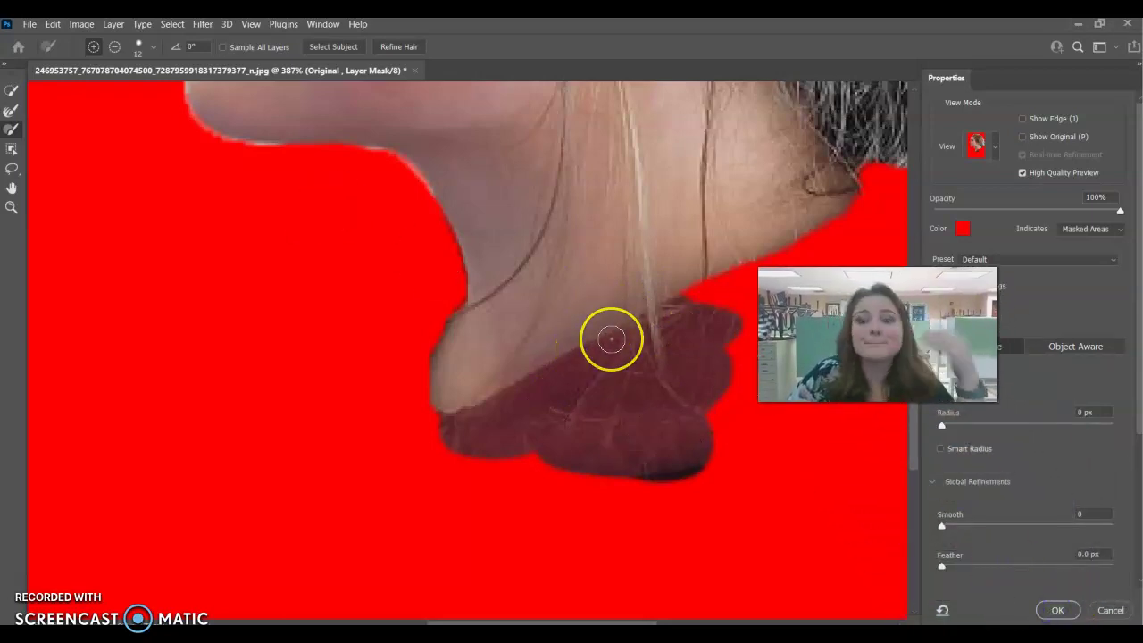
Accept the refined selection as a layer mask on the Original layer
{"action": "left_click", "coordinate": [1052, 613]}
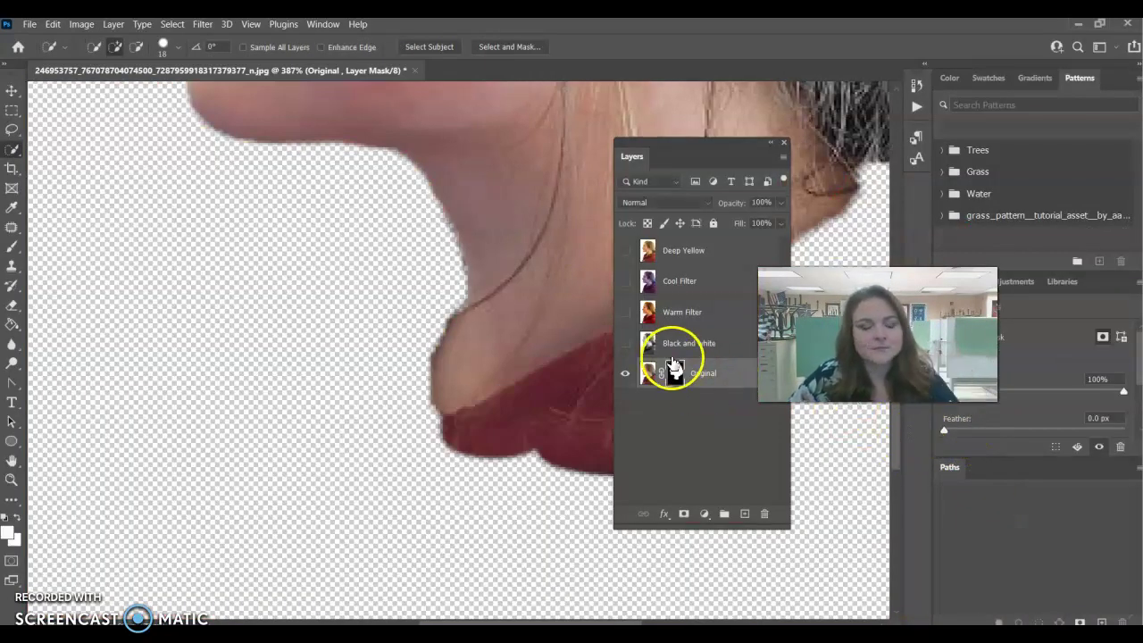
{"action": "scroll", "coordinate": [604, 227], "scroll_direction": "down", "scroll_amount": 3}
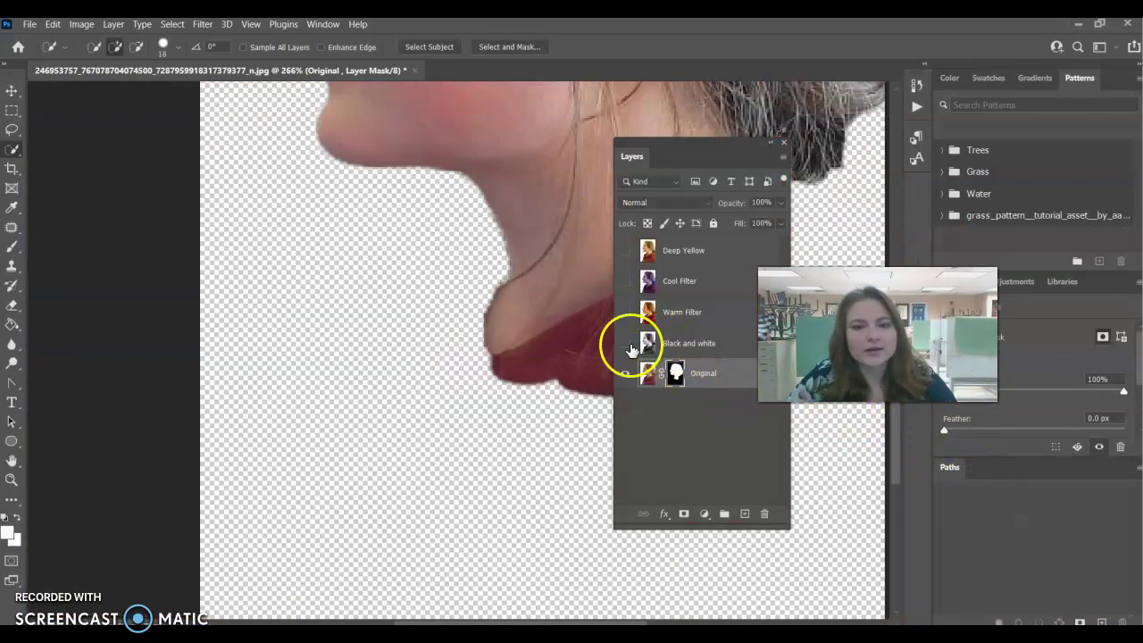
{"action": "scroll", "coordinate": [584, 348], "scroll_direction": "down", "scroll_amount": 4}
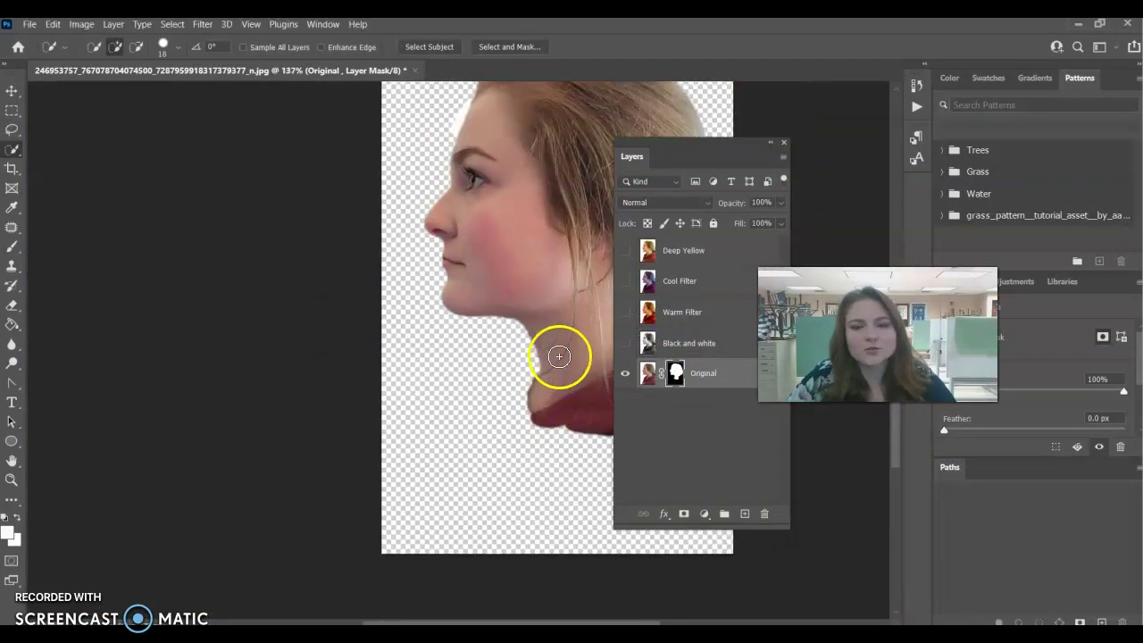
{"action": "scroll", "coordinate": [559, 355], "scroll_direction": "up", "scroll_amount": 1}
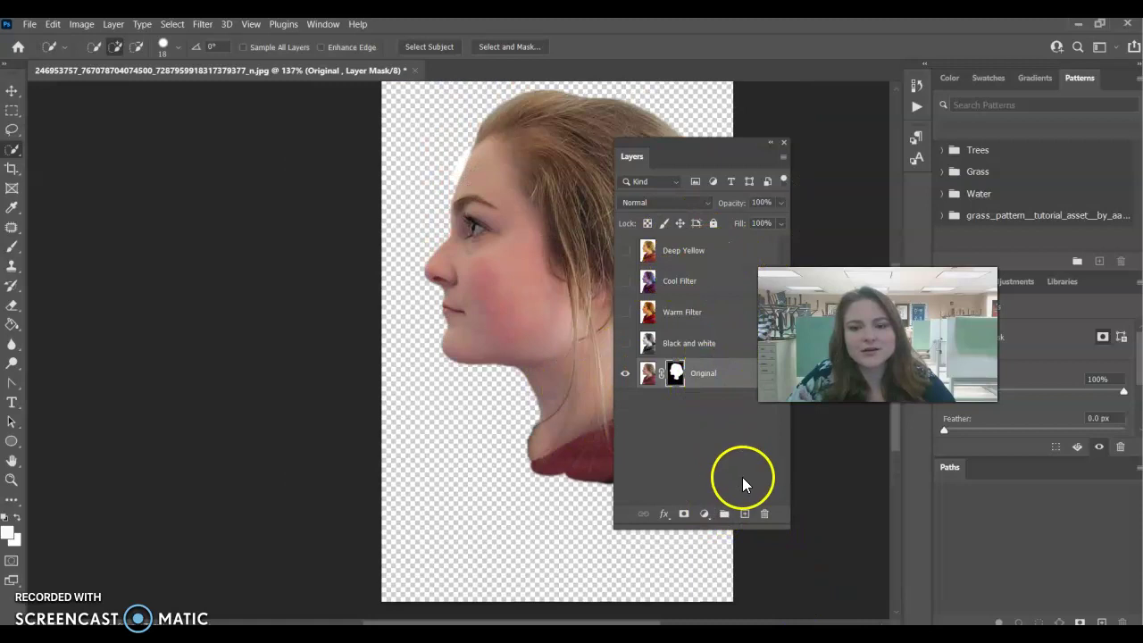
Add a new layer beneath the masked Original layer and fill it with white (ffffff) using the Paint Bucket
{"action": "left_click", "coordinate": [744, 513]}
{"action": "left_click_drag", "start_coordinate": [696, 383], "coordinate": [697, 427]}
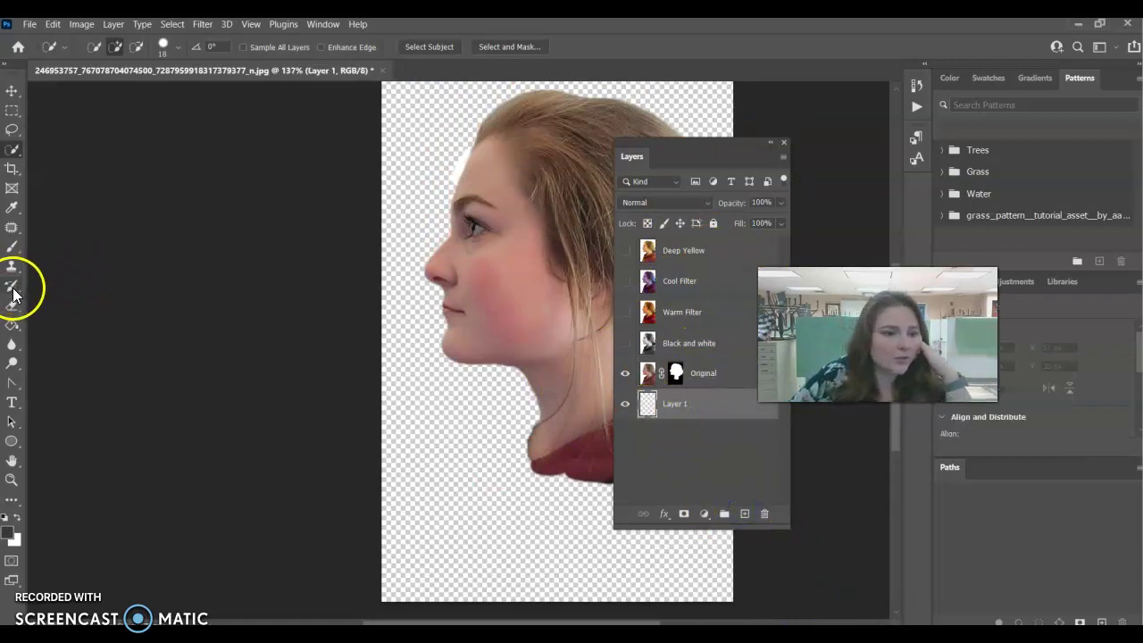
{"action": "key", "text": "i"}
{"action": "left_click", "coordinate": [10, 530]}
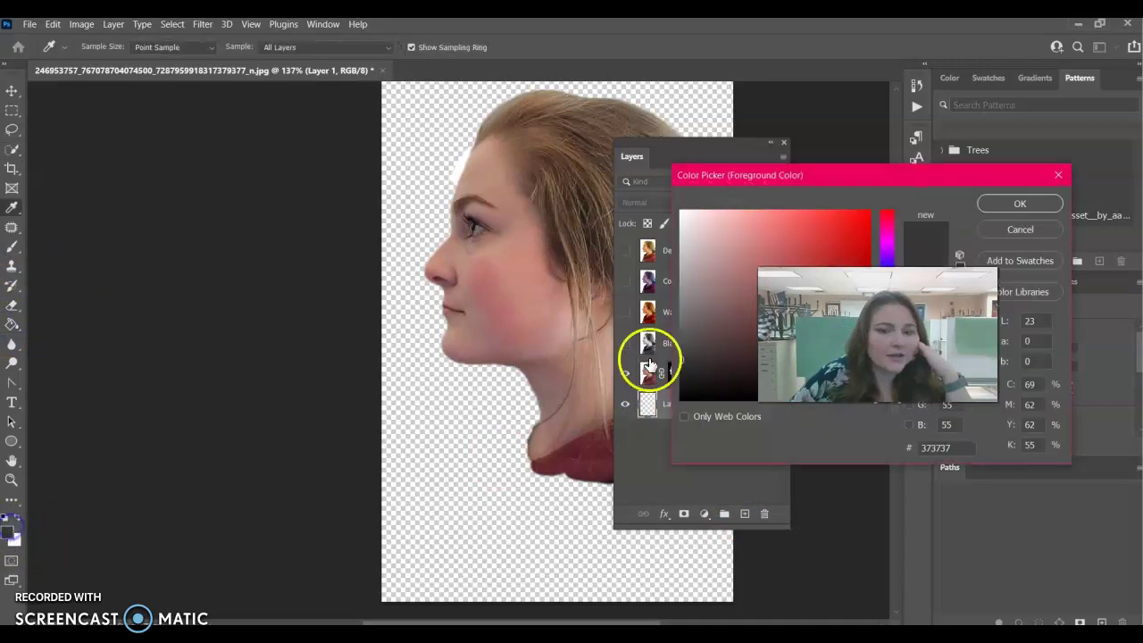
{"action": "left_click", "coordinate": [680, 212]}
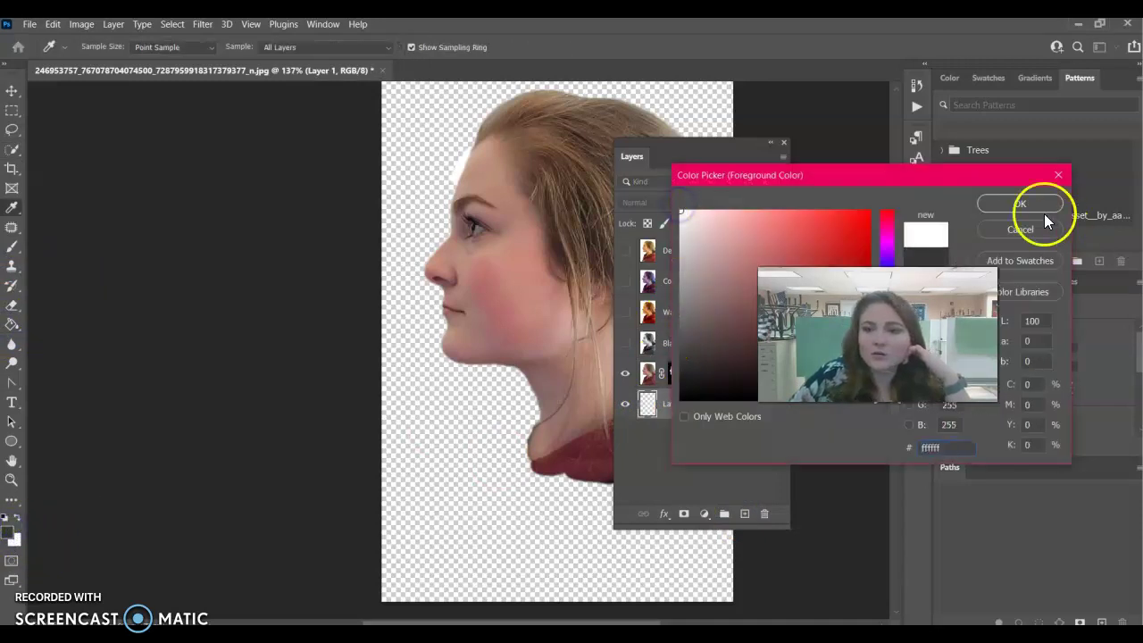
{"action": "left_click", "coordinate": [1019, 204]}
{"action": "key", "text": "g"}
{"action": "left_click", "coordinate": [446, 144]}
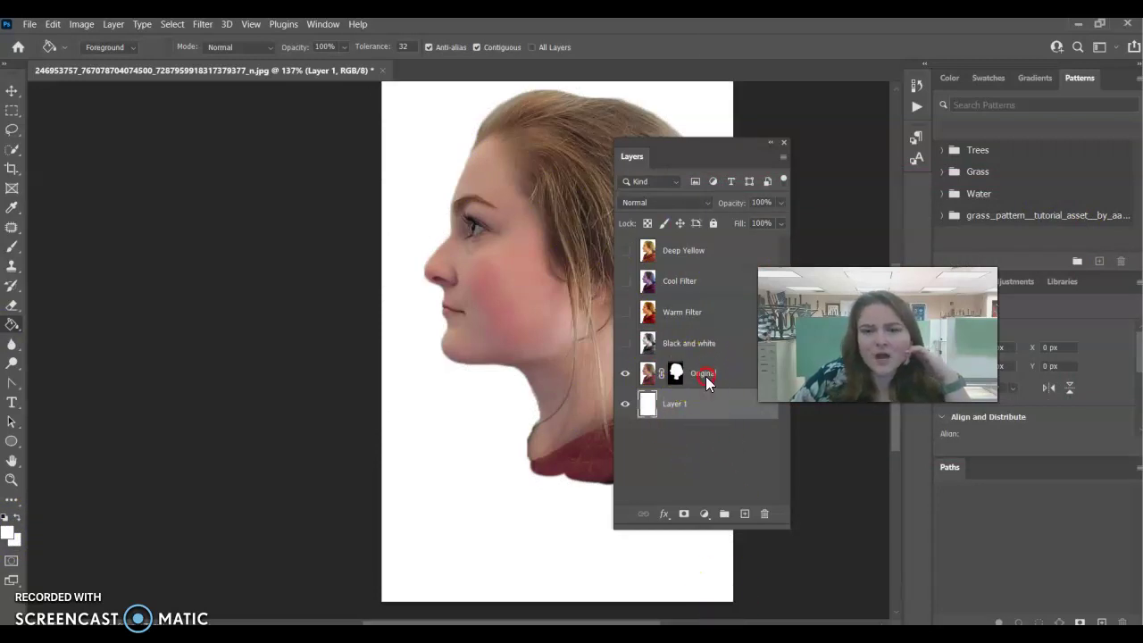
Merge the Original layer down onto the white layer and duplicate the merged layer four times
{"action": "right_click", "coordinate": [705, 376]}
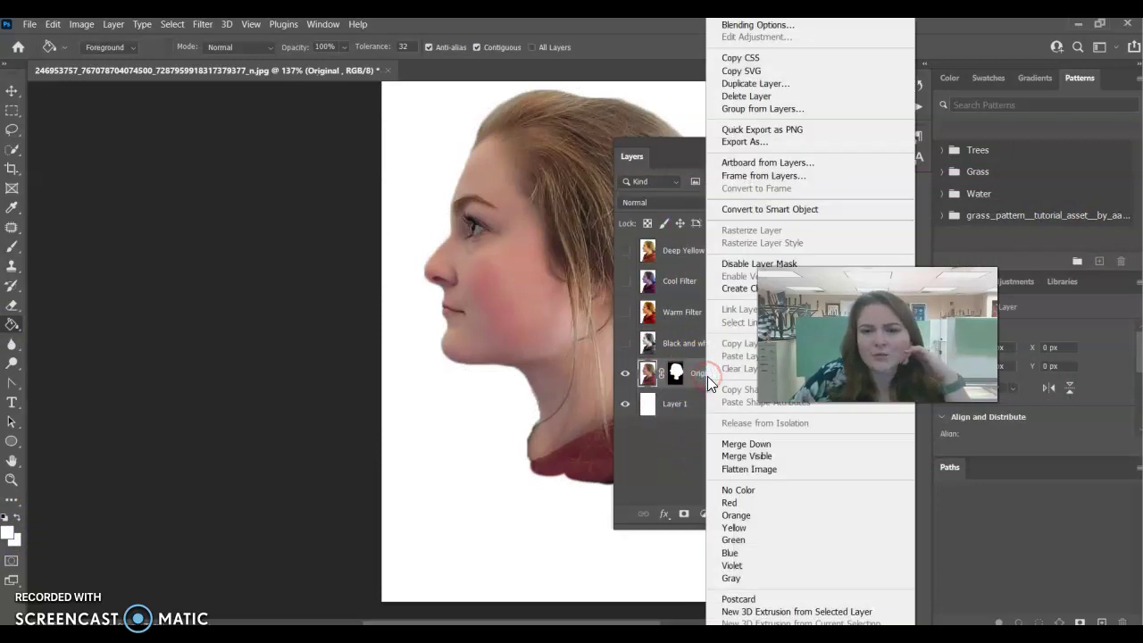
{"action": "left_click", "coordinate": [742, 444]}
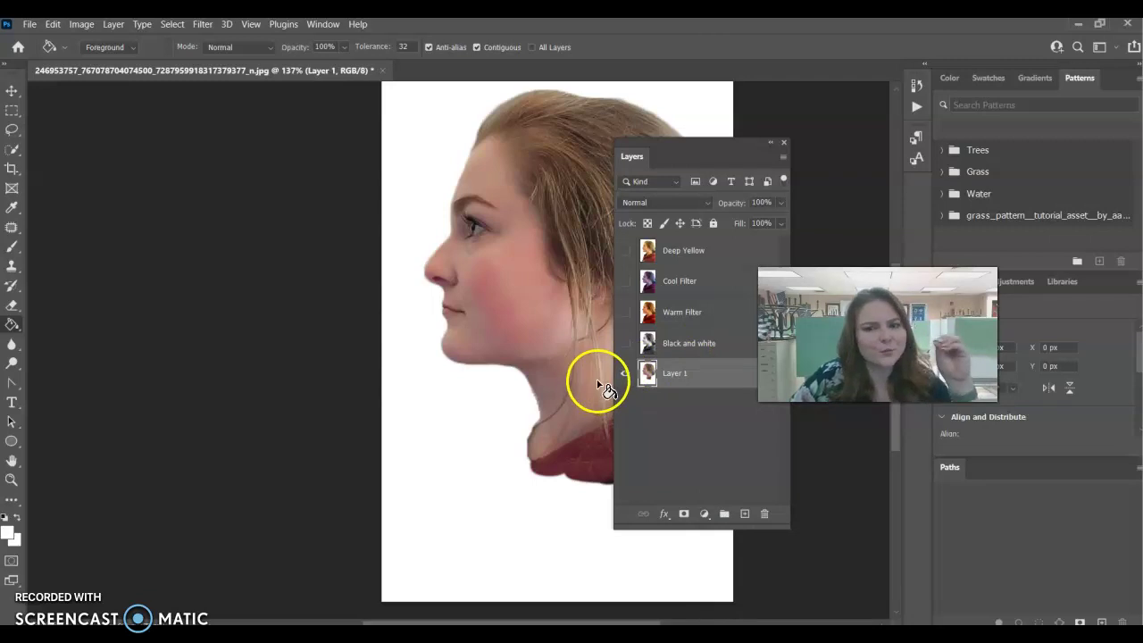
{"action": "right_click", "coordinate": [692, 378]}
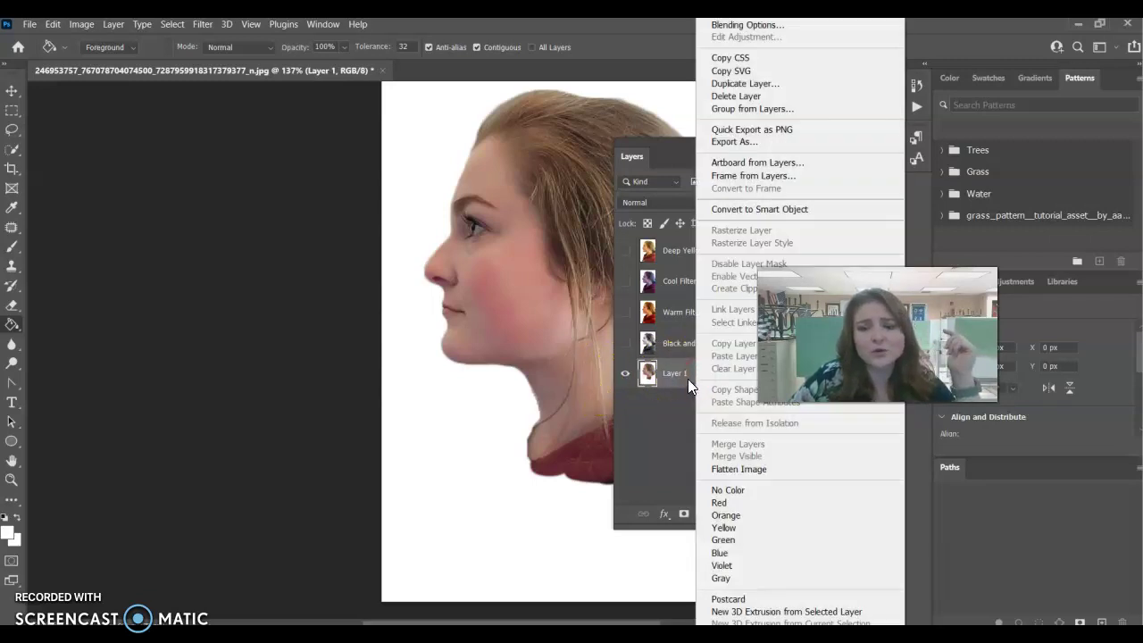
{"action": "left_click", "coordinate": [686, 374]}
{"action": "key", "text": "ctrl+j"}
{"action": "key", "text": "ctrl+j"}
{"action": "key", "text": "ctrl+j"}
{"action": "key", "text": "ctrl+j"}
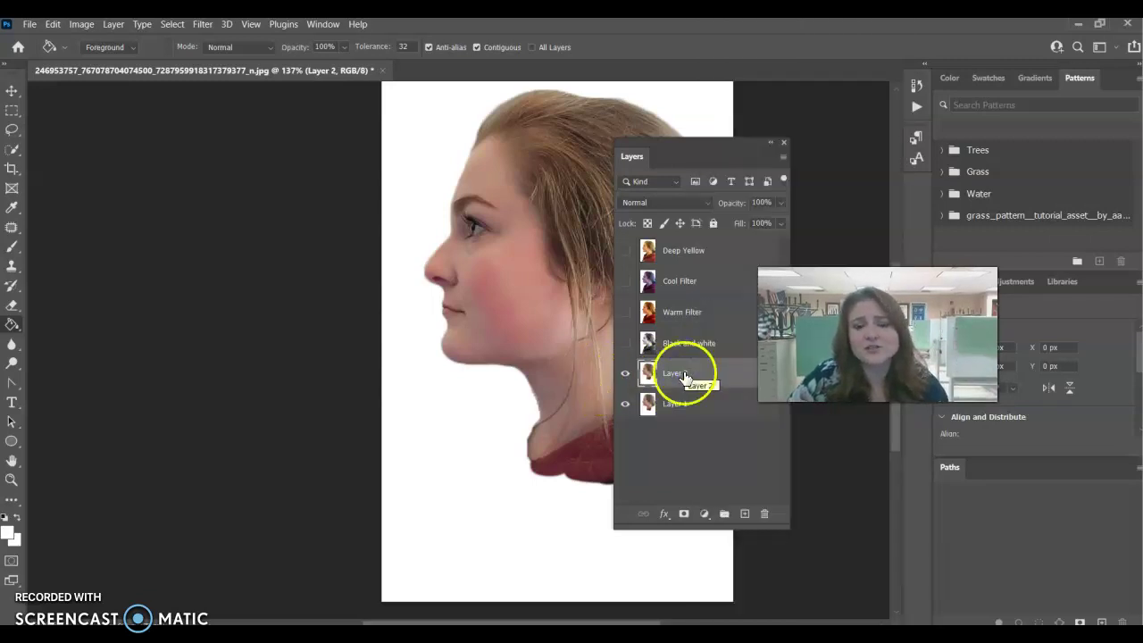
Undo the layer duplication, the merge, the white background and the mask to restore the full Original photo layer
{"action": "scroll", "coordinate": [688, 438], "scroll_direction": "down", "scroll_amount": 1}
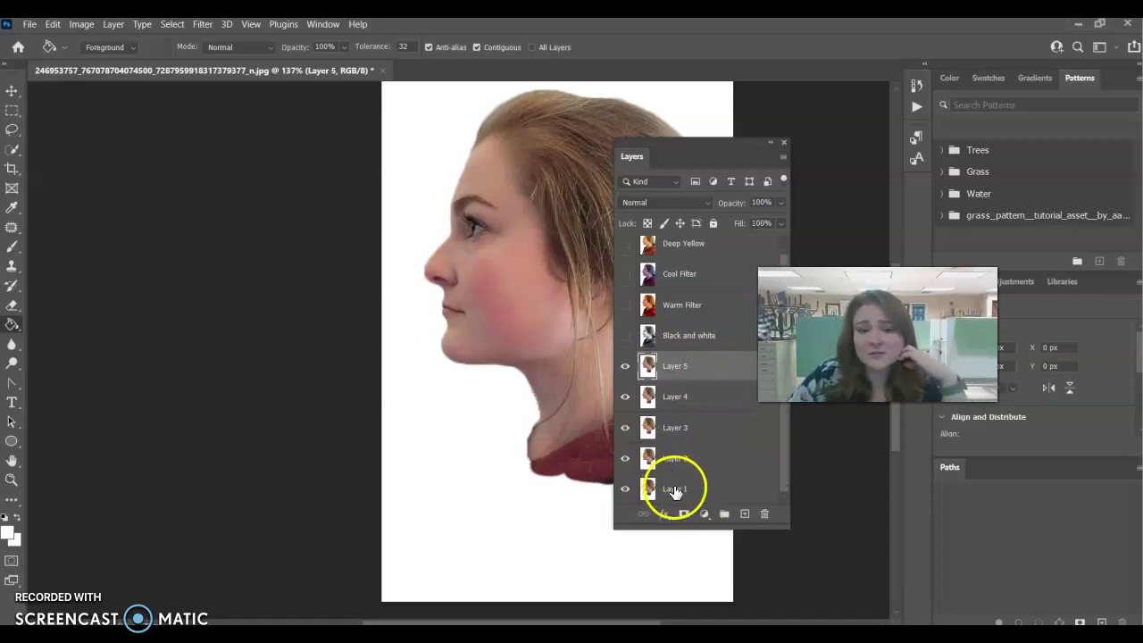
{"action": "scroll", "coordinate": [686, 406], "scroll_direction": "up", "scroll_amount": 1}
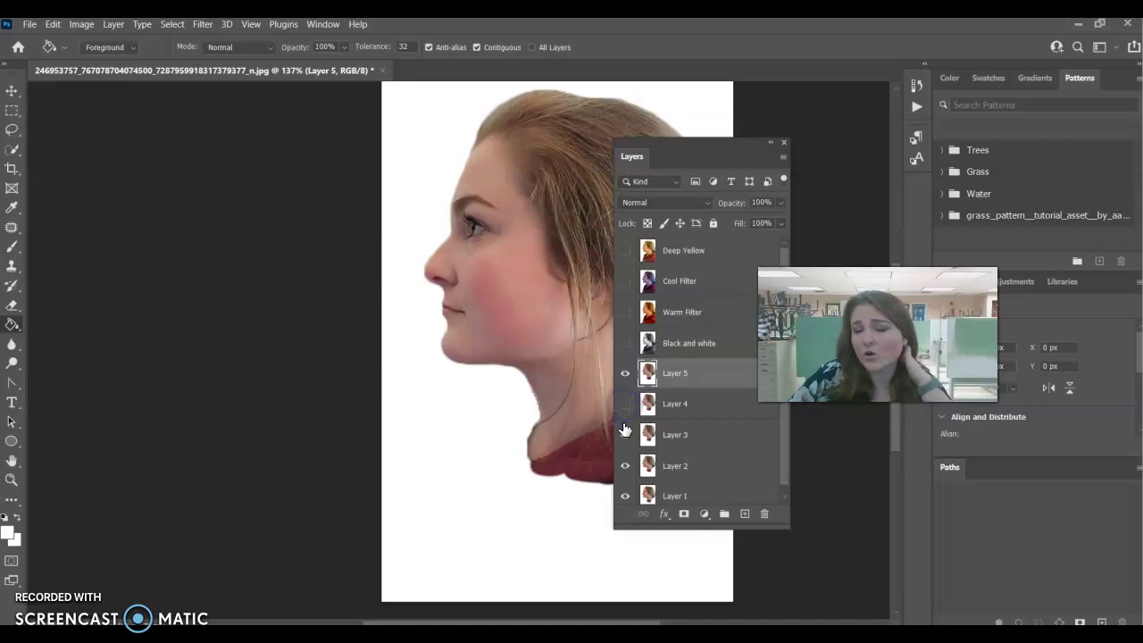
{"action": "left_click_drag", "start_coordinate": [734, 145], "coordinate": [1, 340]}
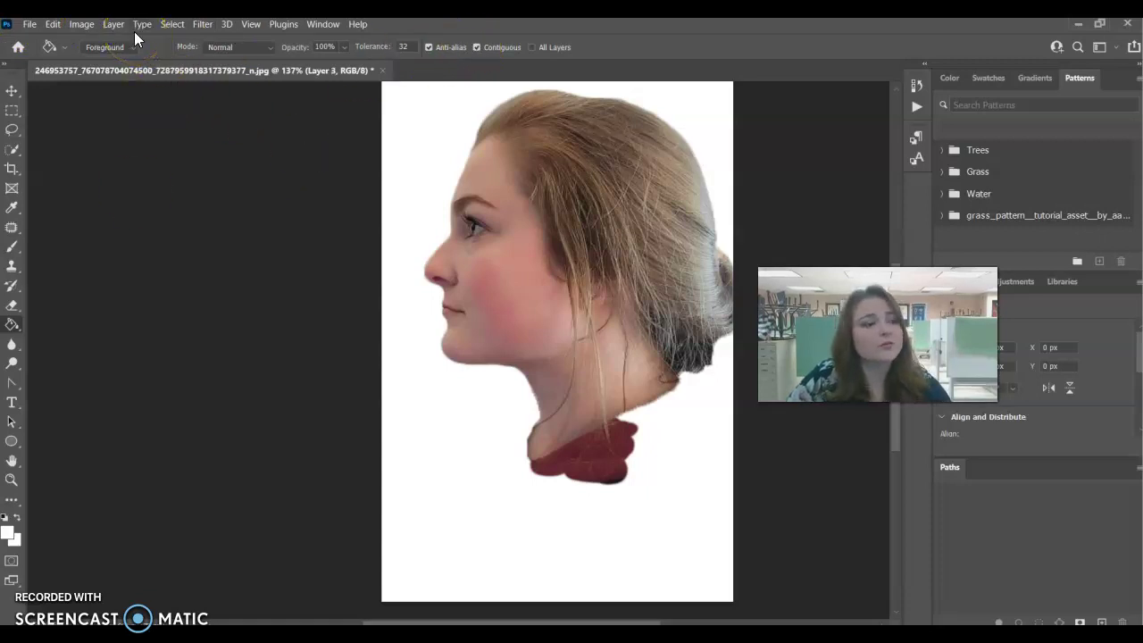
{"action": "key", "text": "ctrl+z"}
{"action": "key", "text": "ctrl+z"}
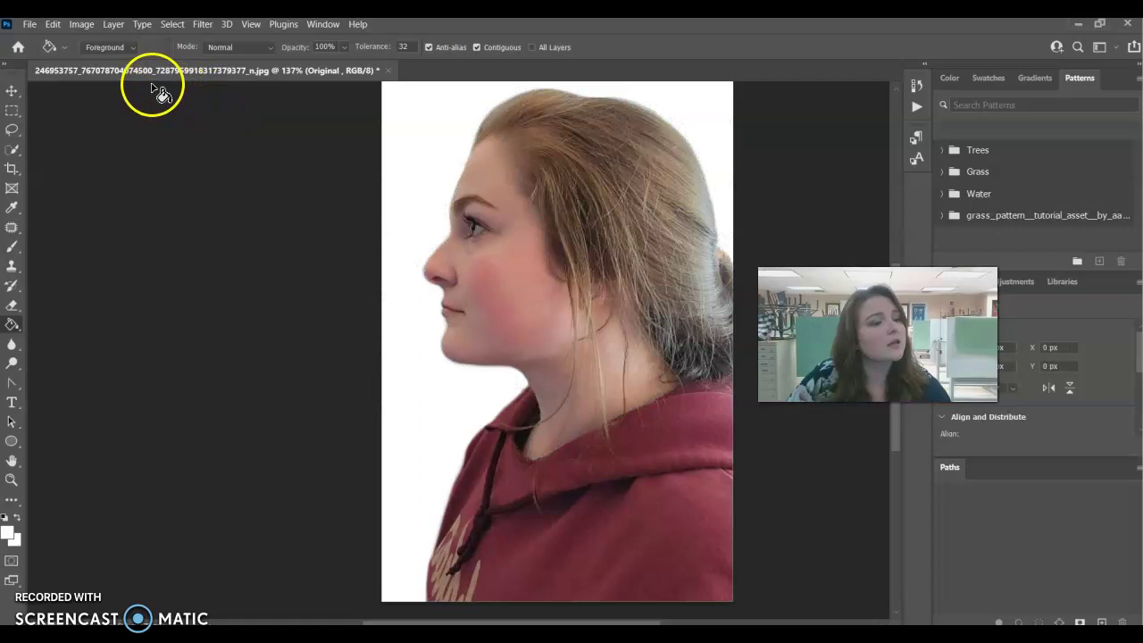
Show the Layers panel again and duplicate the Original layer four times
{"action": "key", "text": "F7"}
{"action": "left_click_drag", "start_coordinate": [714, 126], "coordinate": [709, 114]}
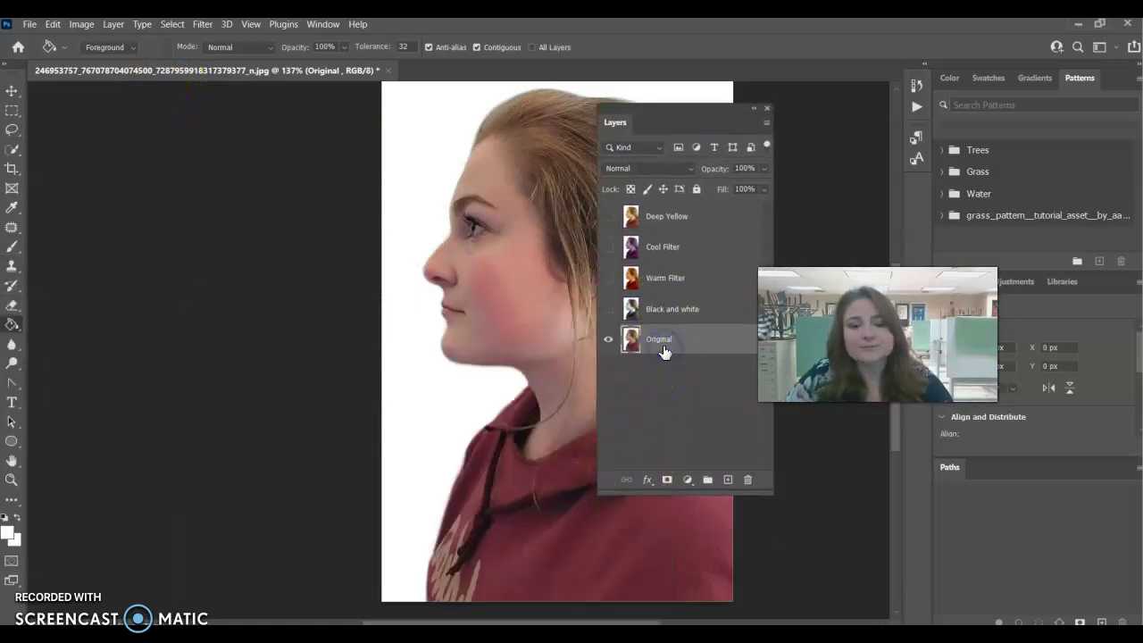
{"action": "key", "text": "ctrl+j"}
{"action": "key", "text": "ctrl+j"}
{"action": "key", "text": "ctrl+j"}
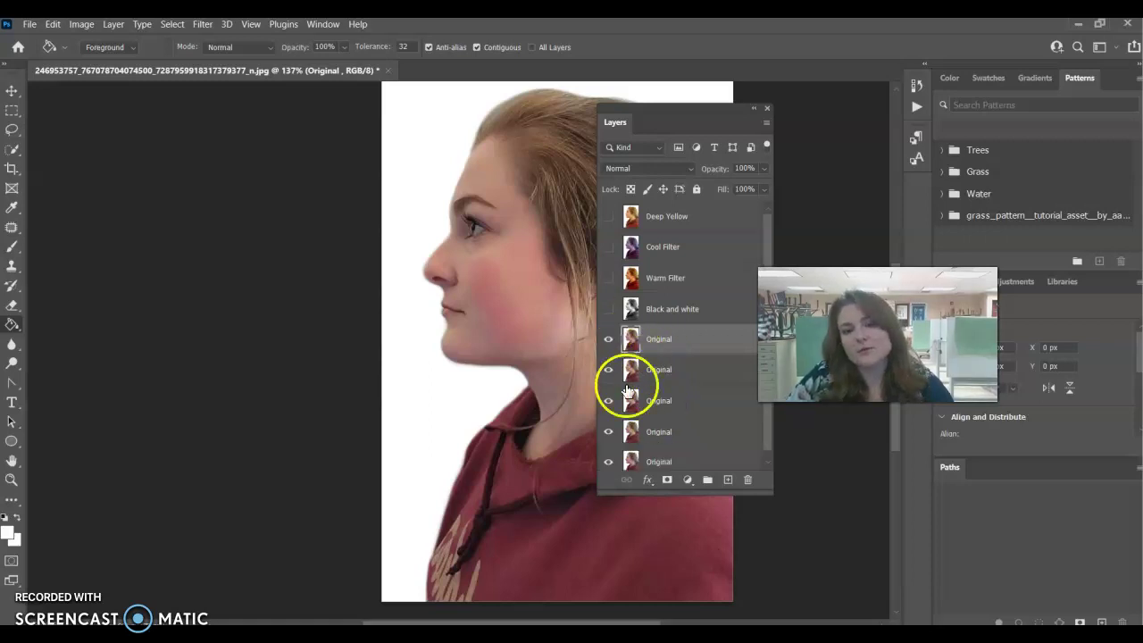
Hide the upper three Original copies and select the visible copy directly above the bottom Original layer
{"action": "scroll", "coordinate": [605, 357], "scroll_direction": "down", "scroll_amount": 1}
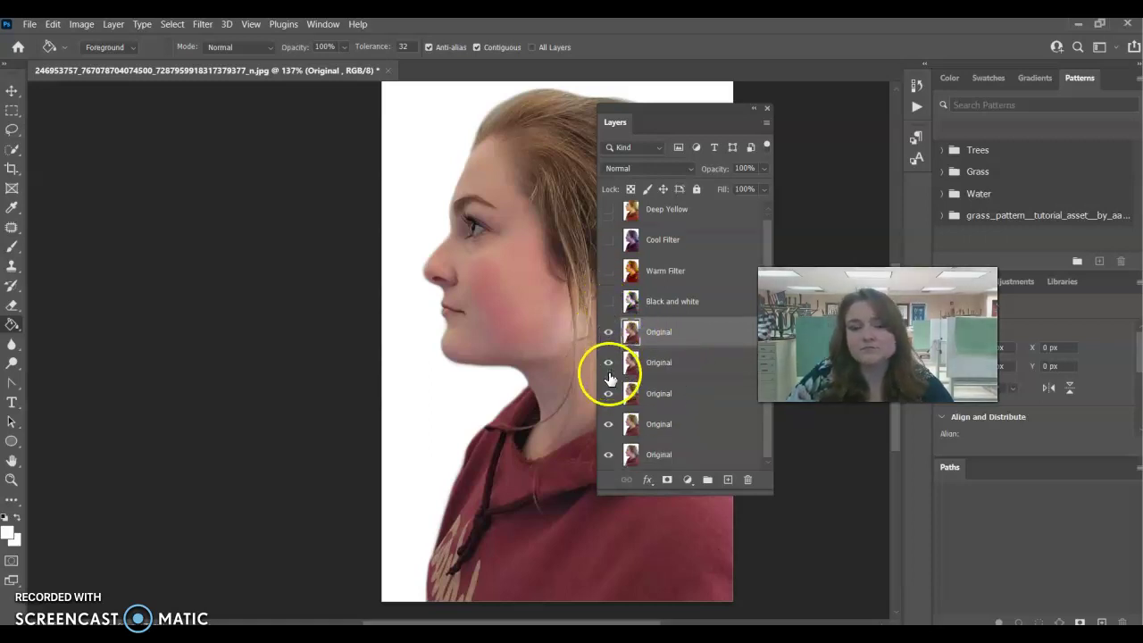
{"action": "left_click", "coordinate": [609, 424]}
{"action": "left_click", "coordinate": [609, 393]}
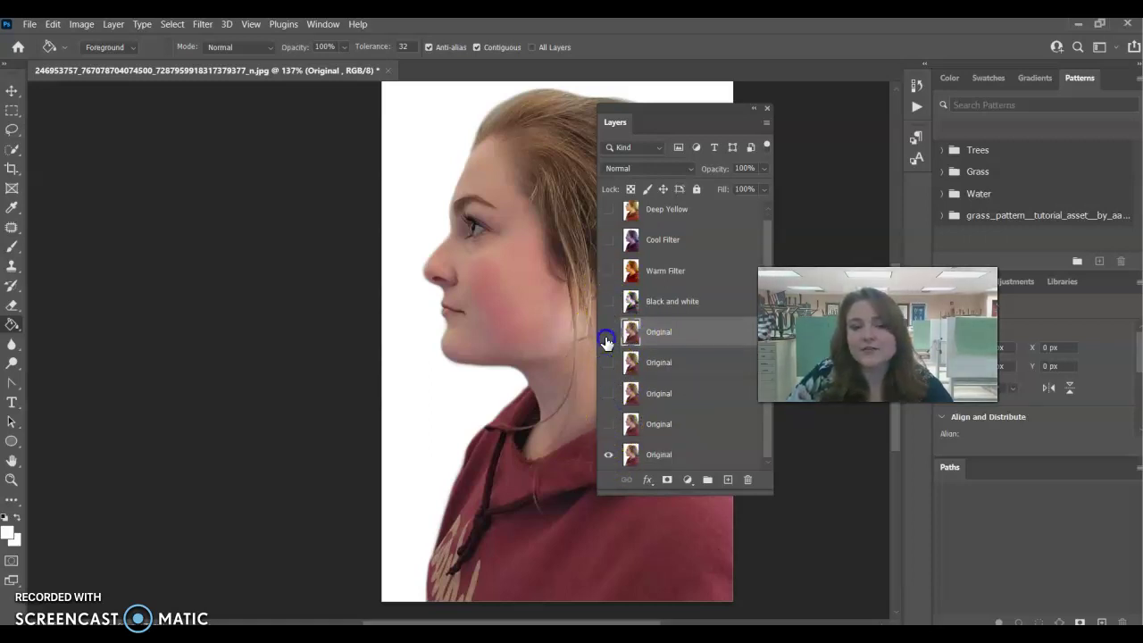
{"action": "left_click", "coordinate": [698, 447]}
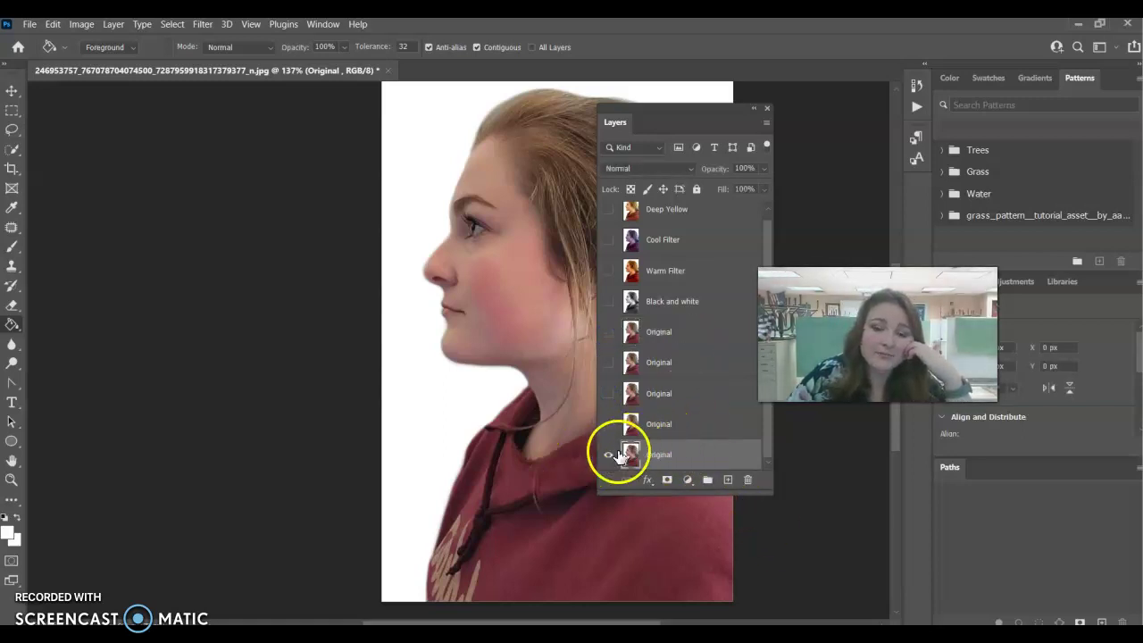
{"action": "left_click", "coordinate": [652, 426]}
{"action": "left_click", "coordinate": [608, 424]}
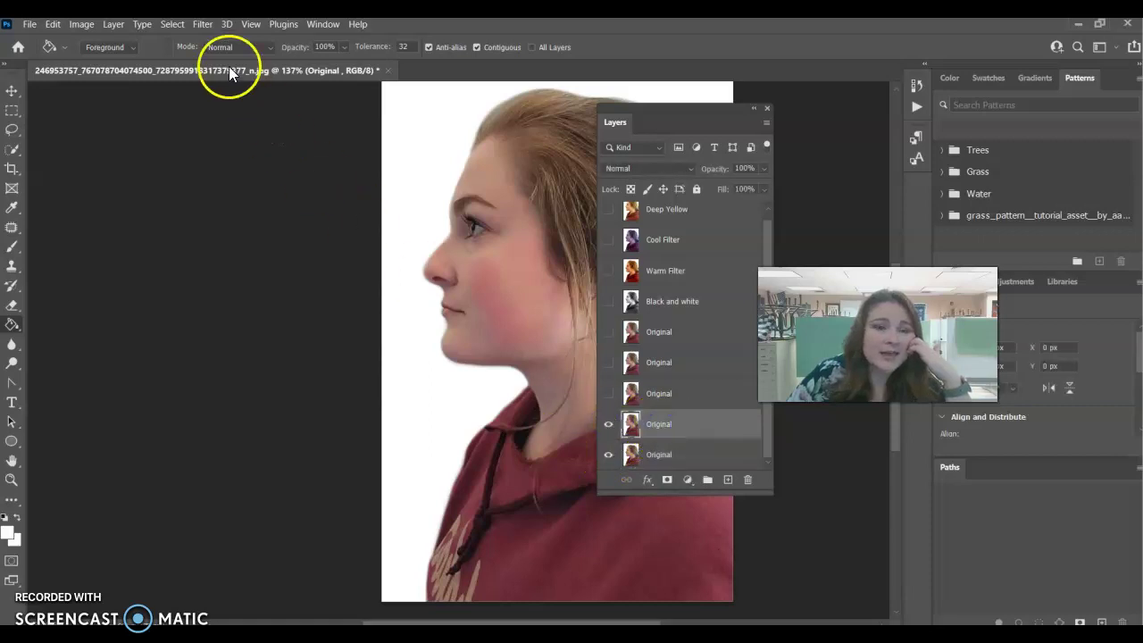
Try a Black & White adjustment on the lowest Original copy with Cyans 138, Reds 25 and Magentas 60, and cancel it
{"action": "left_click", "coordinate": [90, 25]}
{"action": "mouse_move", "coordinate": [100, 57]}
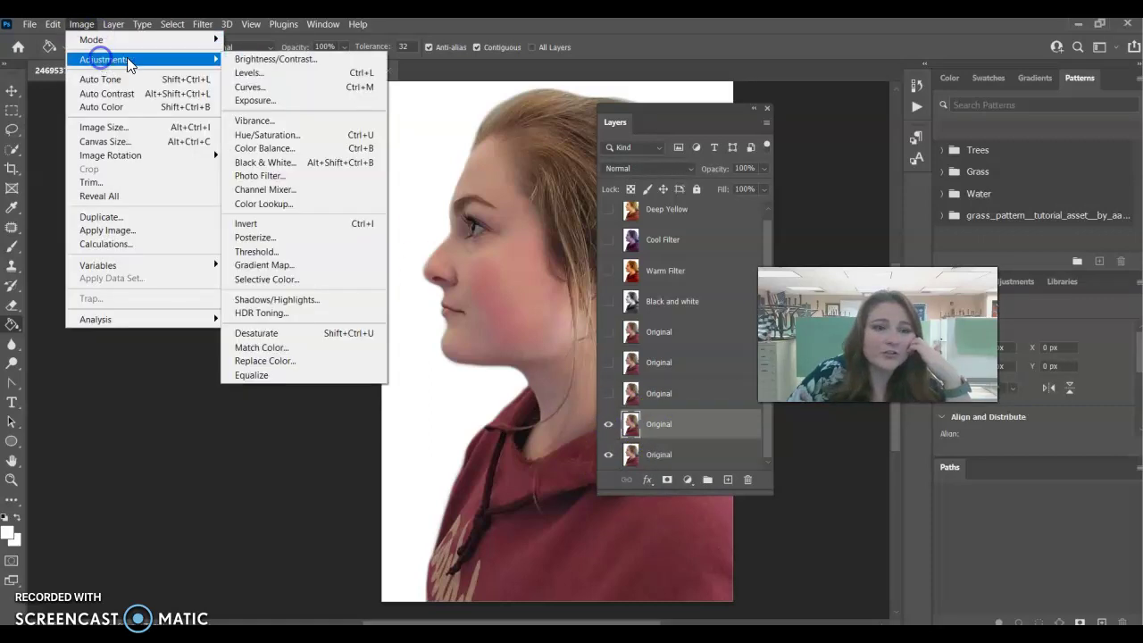
{"action": "left_click", "coordinate": [273, 163]}
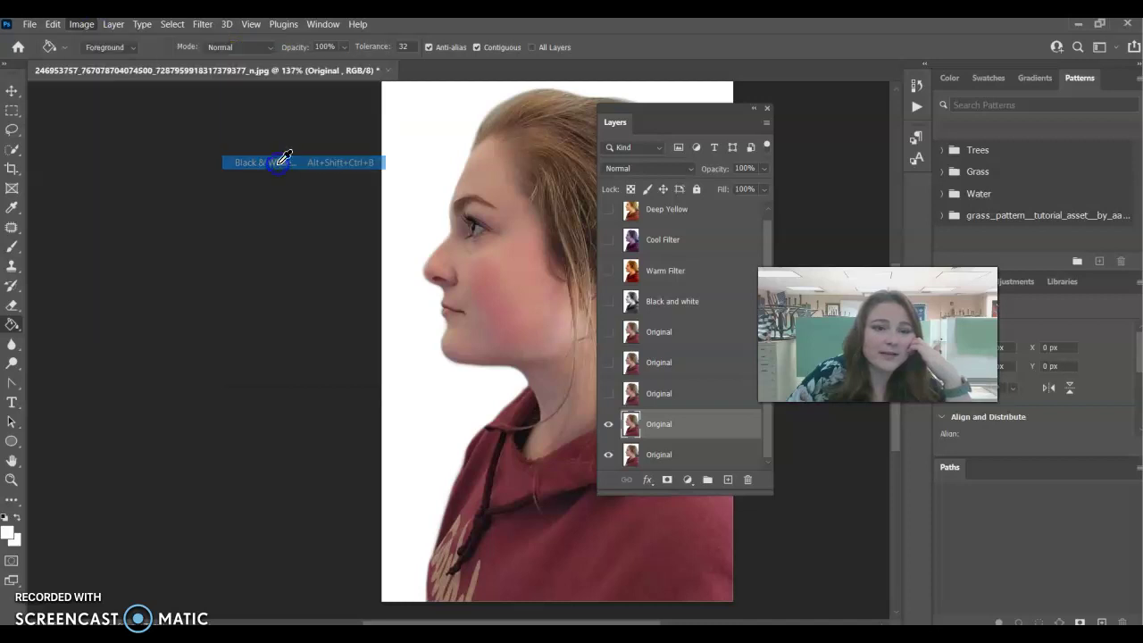
{"action": "left_click_drag", "start_coordinate": [862, 86], "coordinate": [215, 78]}
{"action": "left_click_drag", "start_coordinate": [676, 116], "coordinate": [854, 80]}
{"action": "left_click_drag", "start_coordinate": [178, 267], "coordinate": [210, 266]}
{"action": "left_click", "coordinate": [557, 242]}
{"action": "left_click", "coordinate": [253, 246]}
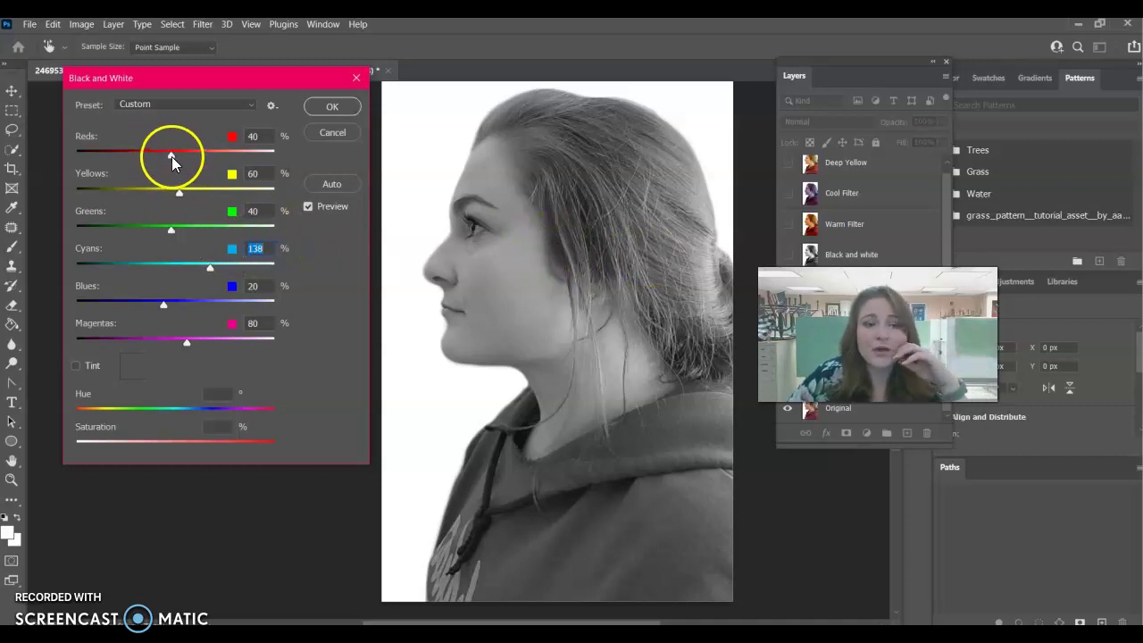
{"action": "mouse_move", "coordinate": [171, 160]}
{"action": "left_mouse_down"}
{"action": "mouse_move", "coordinate": [204, 152]}
{"action": "mouse_move", "coordinate": [146, 154]}
{"action": "mouse_move", "coordinate": [164, 153]}
{"action": "left_mouse_up"}
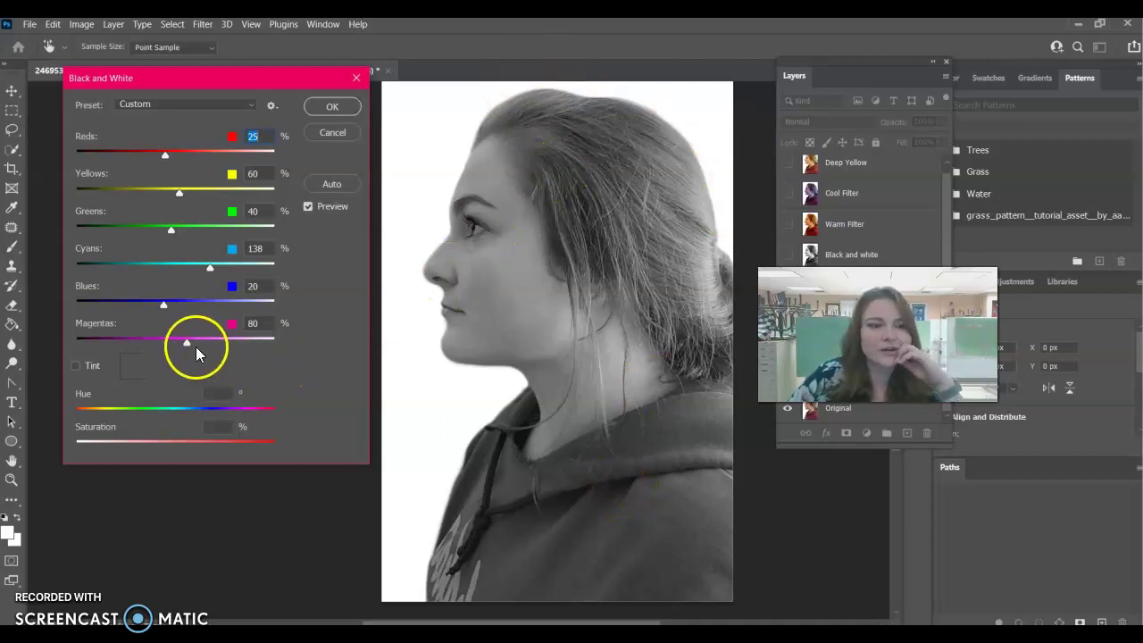
{"action": "mouse_move", "coordinate": [187, 342]}
{"action": "left_mouse_down"}
{"action": "mouse_move", "coordinate": [166, 342]}
{"action": "mouse_move", "coordinate": [199, 342]}
{"action": "mouse_move", "coordinate": [169, 343]}
{"action": "left_mouse_up"}
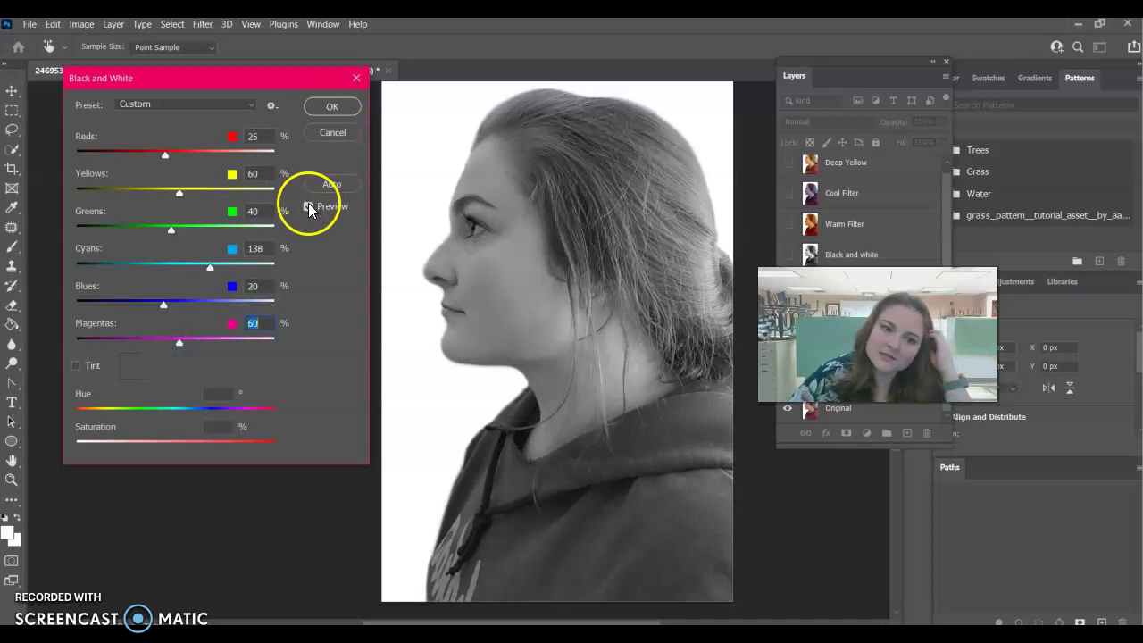
{"action": "left_click", "coordinate": [332, 132]}
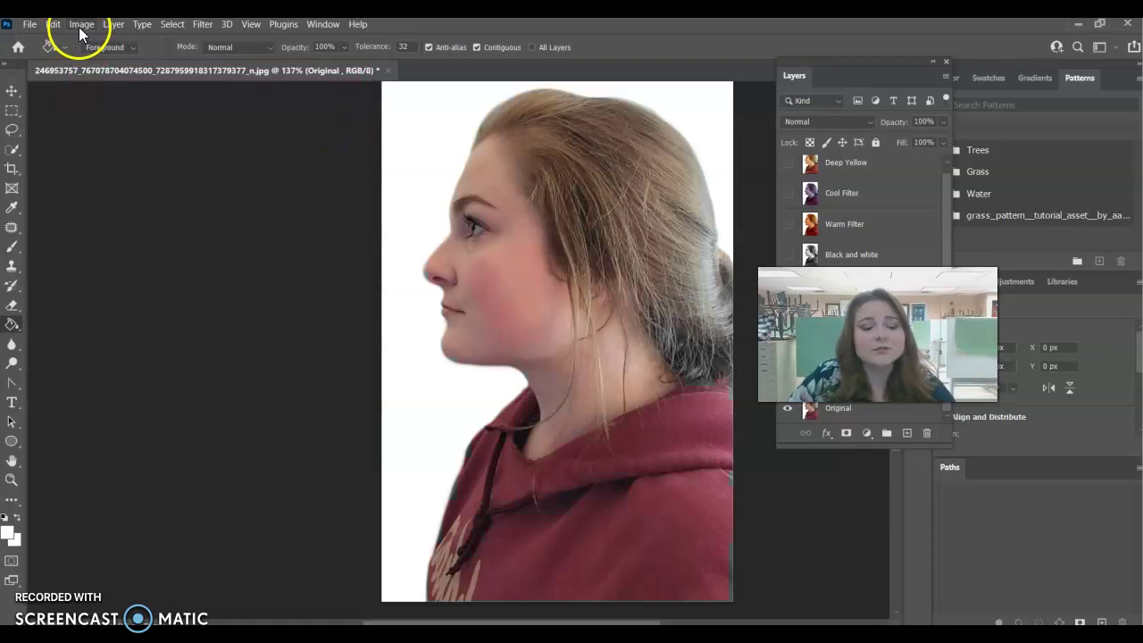
Make the lowest Original copy visible and apply a Black & White adjustment with the Default preset to it
{"action": "left_click", "coordinate": [90, 30]}
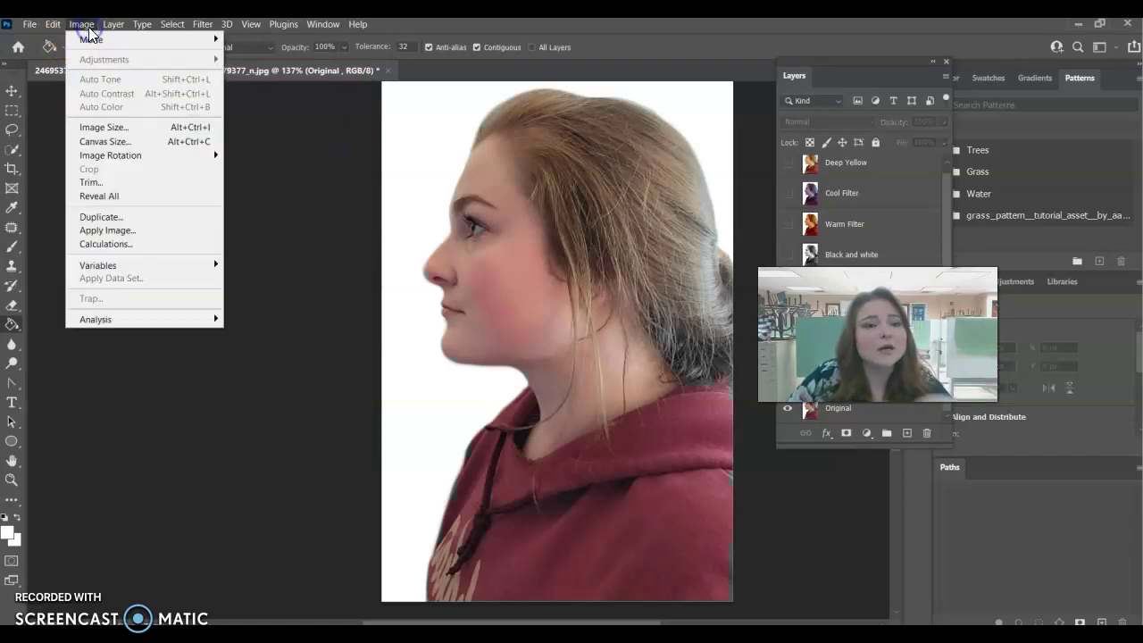
{"action": "left_click", "coordinate": [844, 265]}
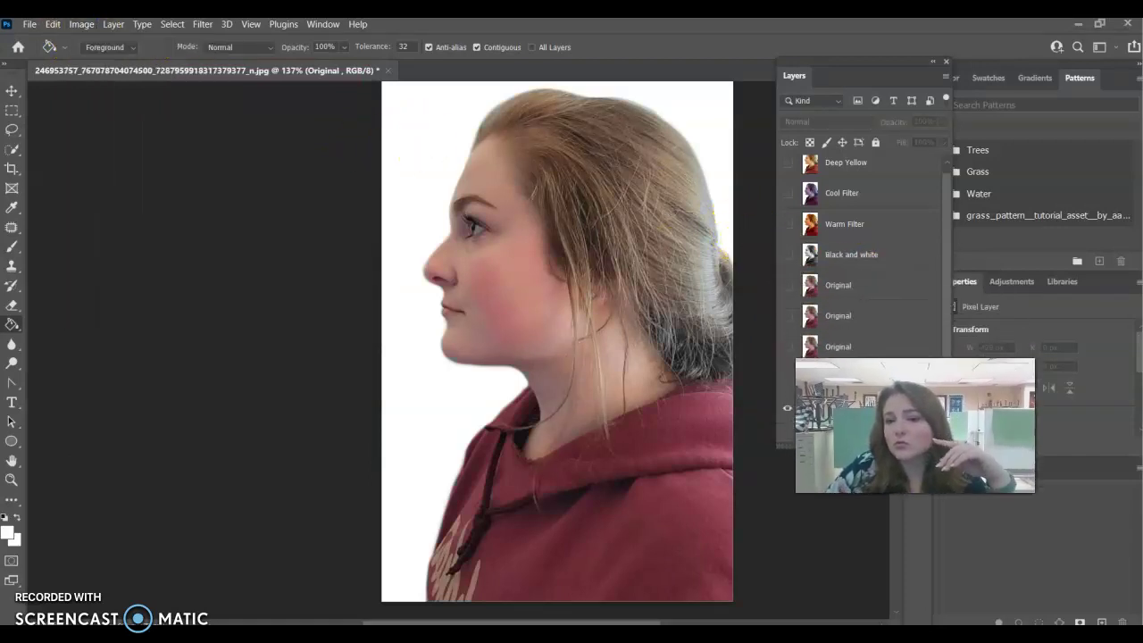
{"action": "left_click", "coordinate": [787, 377]}
{"action": "left_click", "coordinate": [90, 26]}
{"action": "mouse_move", "coordinate": [107, 61]}
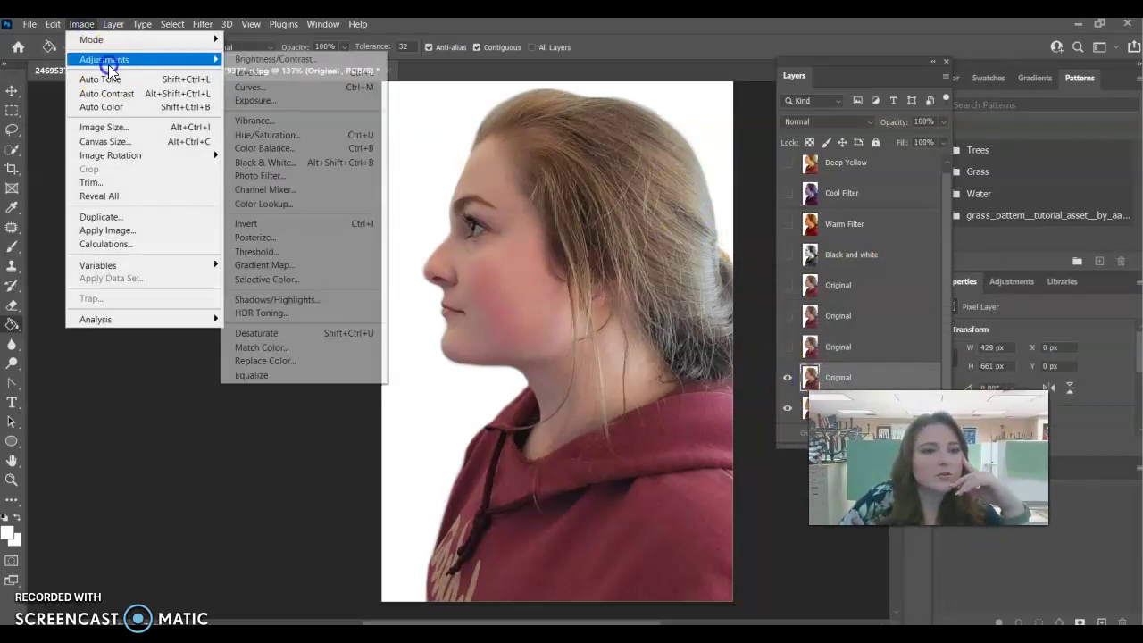
{"action": "left_click", "coordinate": [297, 162]}
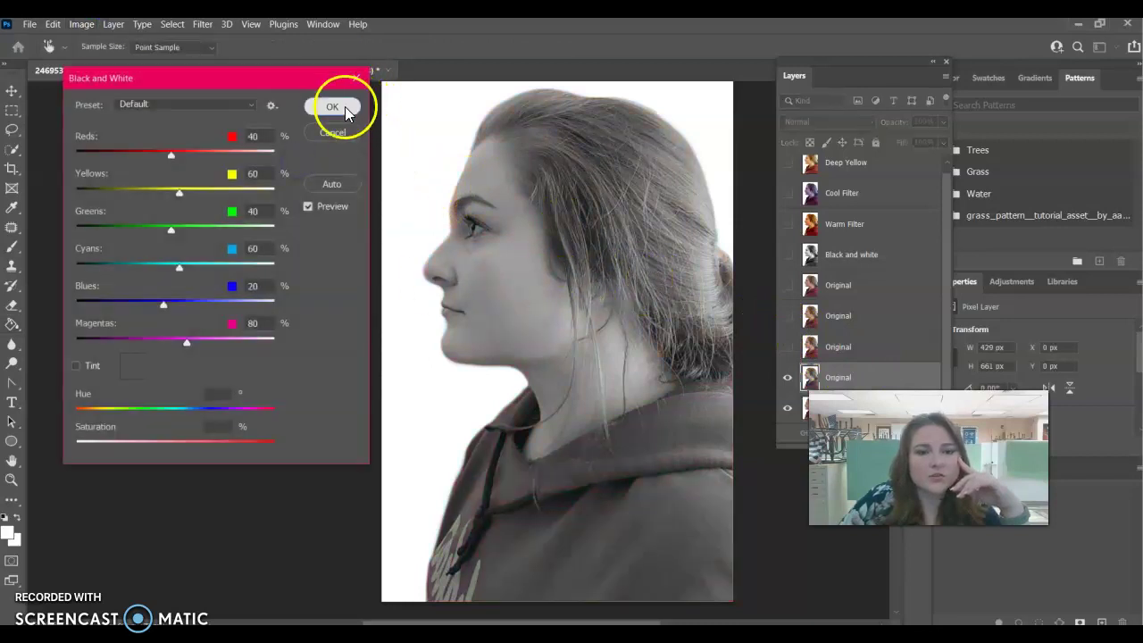
{"action": "left_click", "coordinate": [339, 106]}
Start a Levels adjustment on the black-and-white copy and sample the black point near the eye, gray point on the jaw and white point beside the forehead
{"action": "left_click", "coordinate": [84, 26]}
{"action": "mouse_move", "coordinate": [89, 63]}
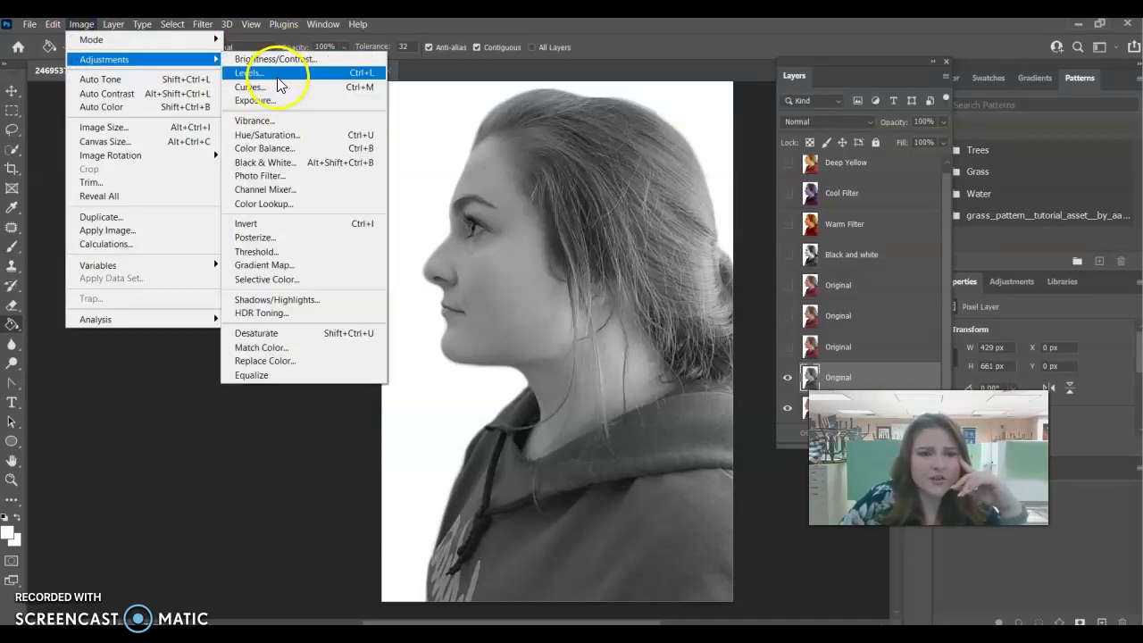
{"action": "left_click", "coordinate": [275, 74]}
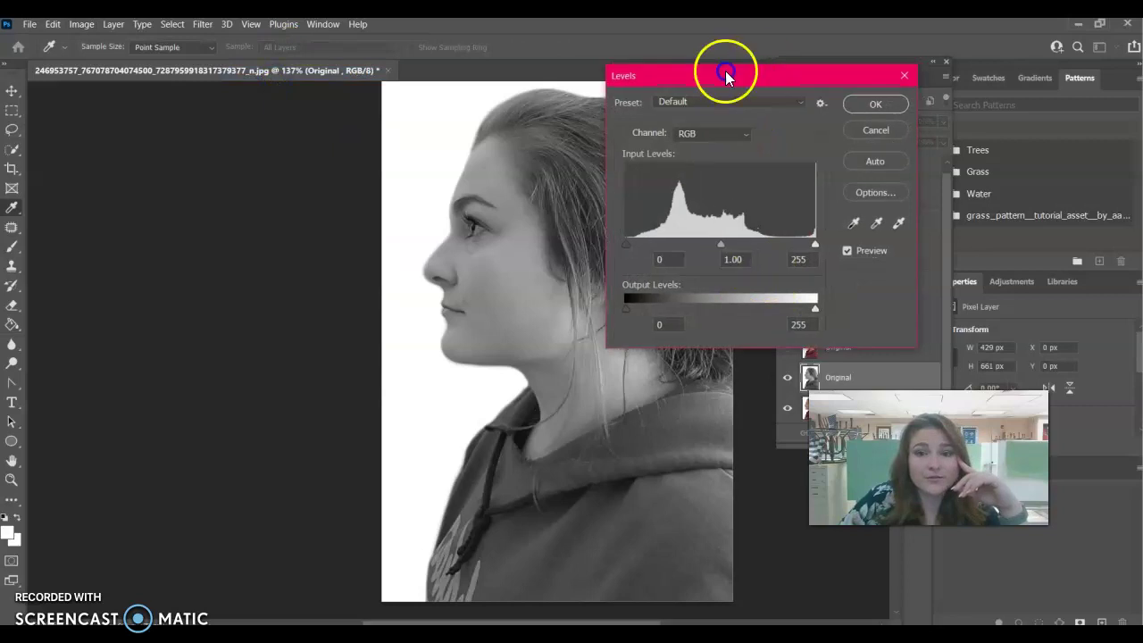
{"action": "left_click_drag", "start_coordinate": [725, 70], "coordinate": [237, 31]}
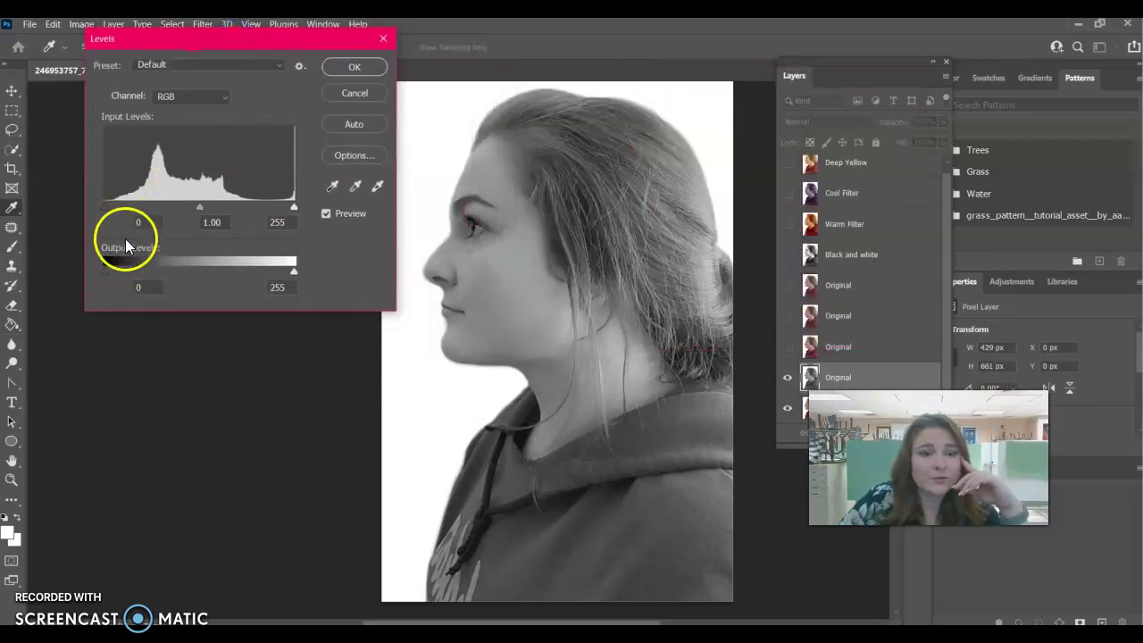
{"action": "left_click", "coordinate": [332, 185]}
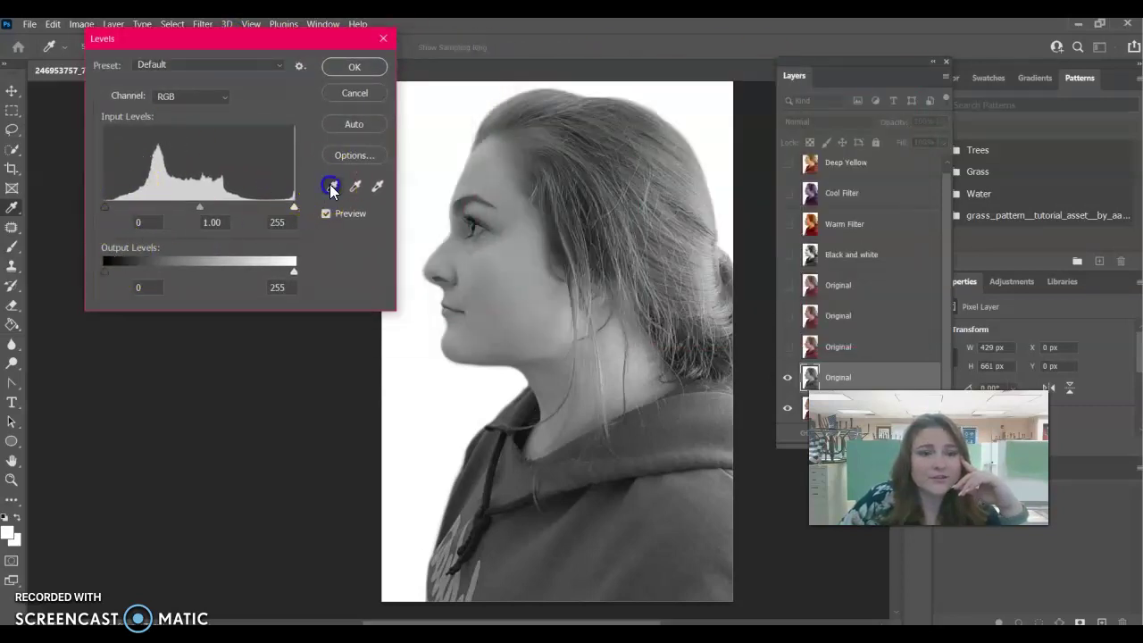
{"action": "left_click", "coordinate": [477, 212]}
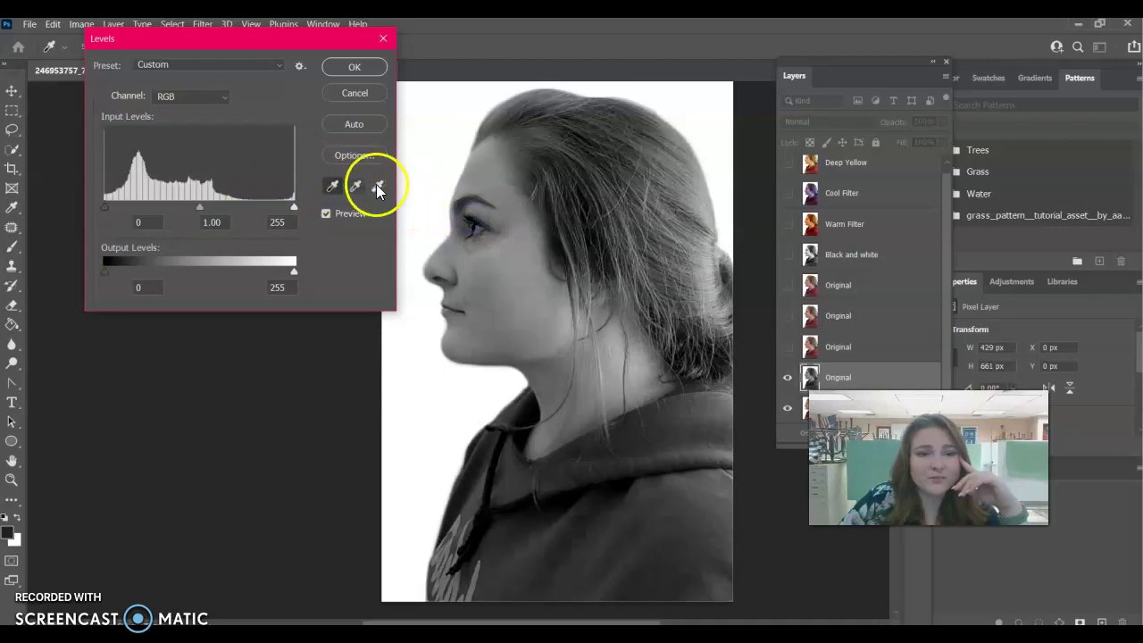
{"action": "left_click", "coordinate": [475, 352]}
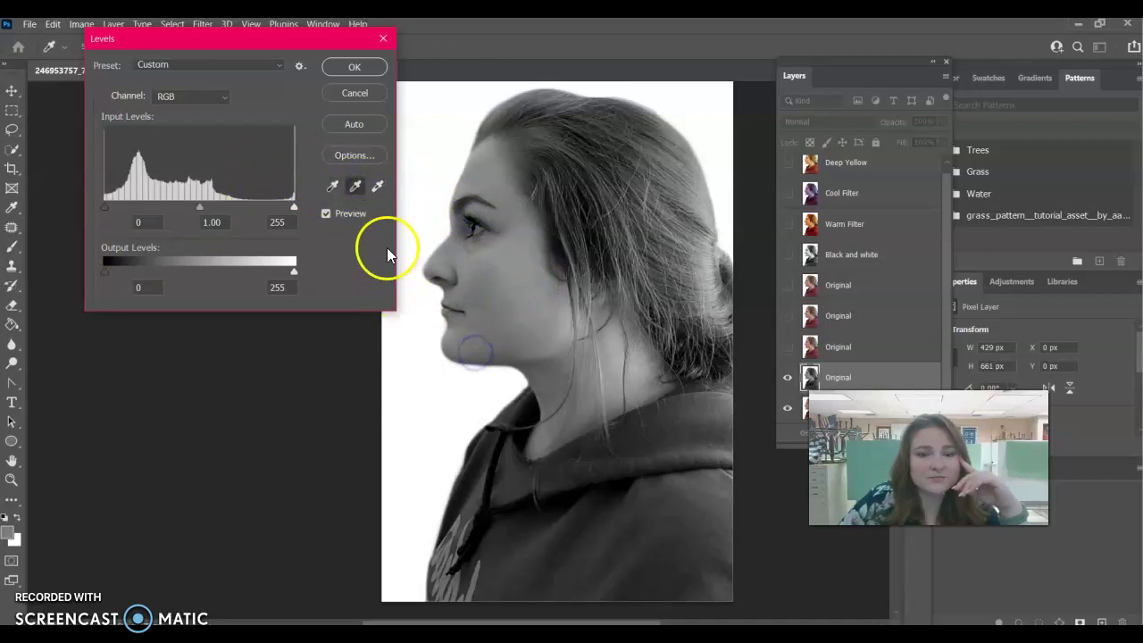
{"action": "left_click", "coordinate": [379, 185]}
{"action": "left_click", "coordinate": [466, 158]}
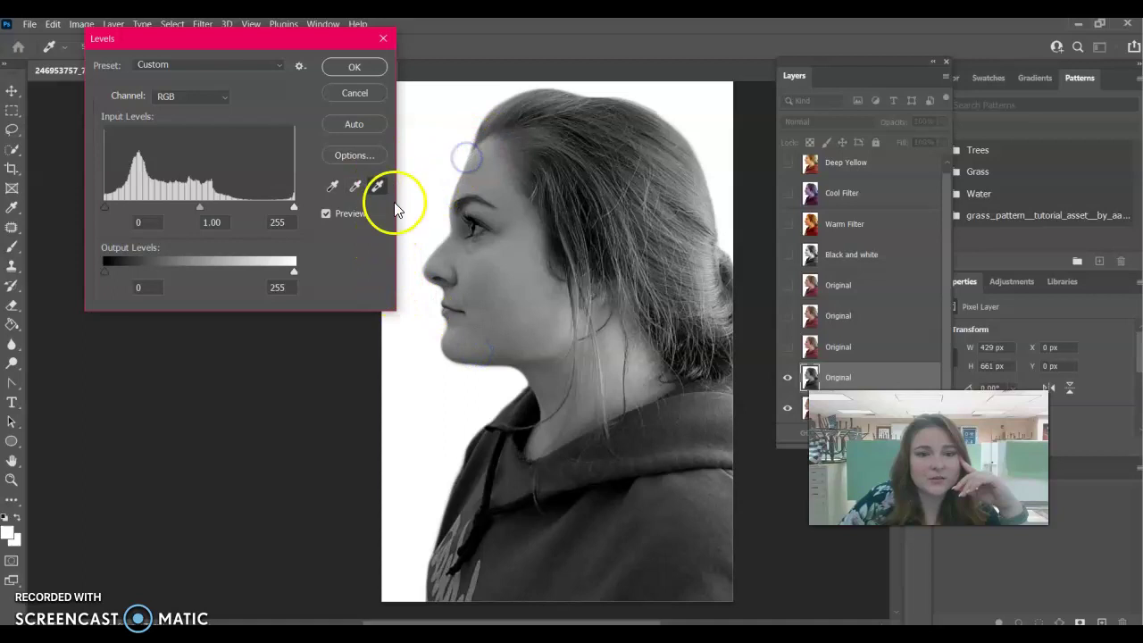
Set the Levels white input to 232 and black input to 12, and apply the adjustment
{"action": "left_click_drag", "start_coordinate": [293, 206], "coordinate": [276, 207]}
{"action": "left_click_drag", "start_coordinate": [104, 208], "coordinate": [115, 208]}
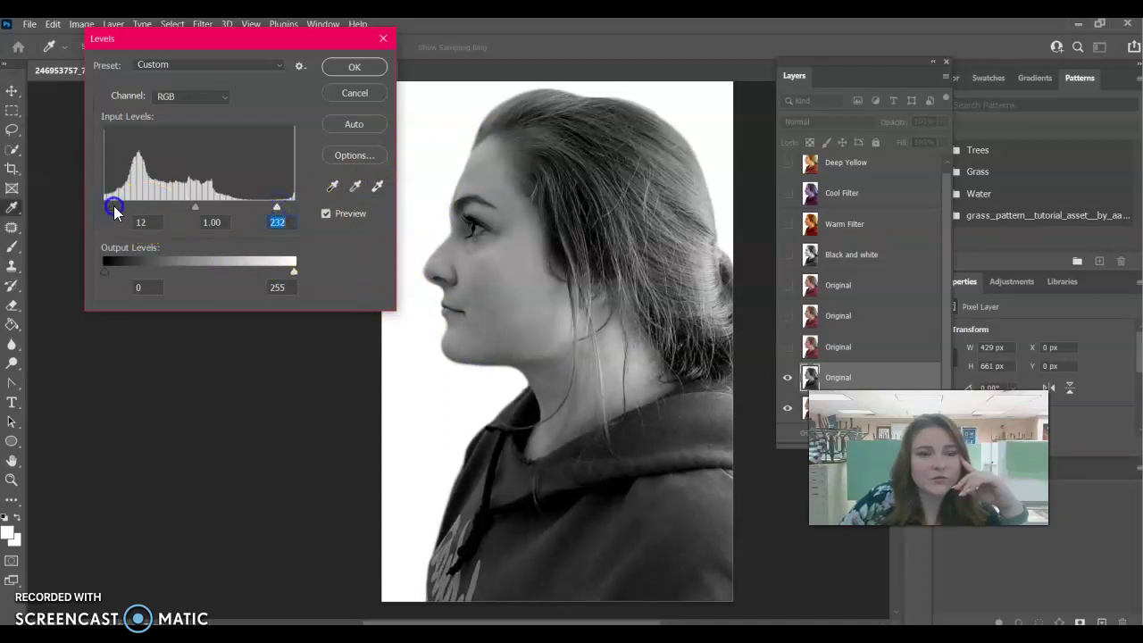
{"action": "left_click", "coordinate": [354, 65]}
Rename the adjusted black-and-white copy of the Original layer to "Black and White"
{"action": "right_click", "coordinate": [837, 379]}
{"action": "left_click", "coordinate": [837, 380]}
{"action": "double_click", "coordinate": [832, 376]}
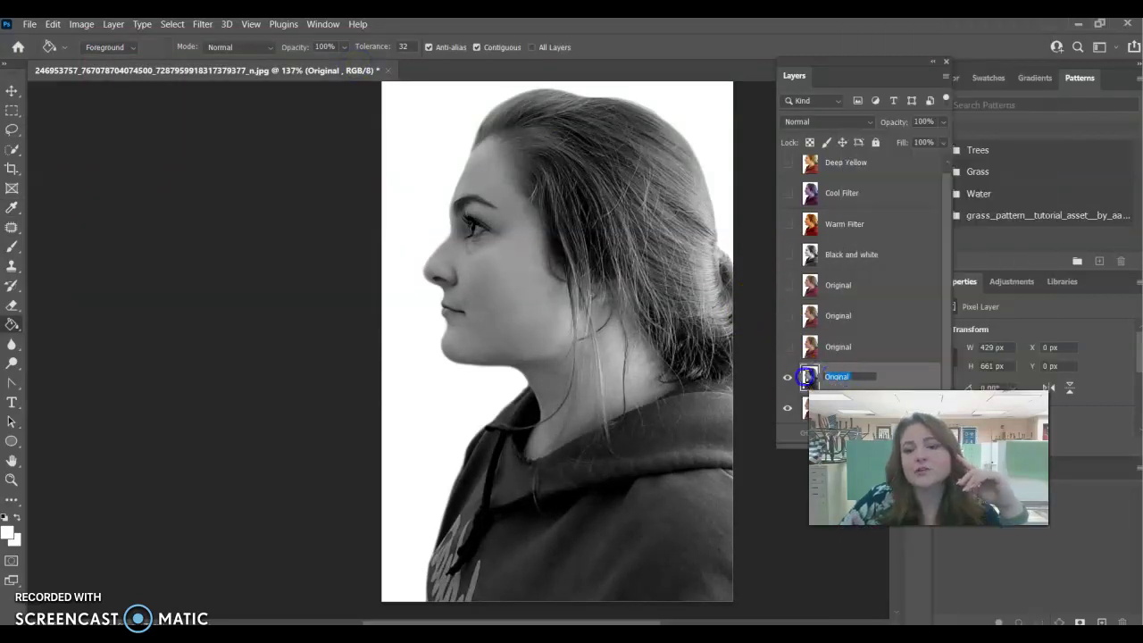
{"action": "type", "text": "BLakc"}
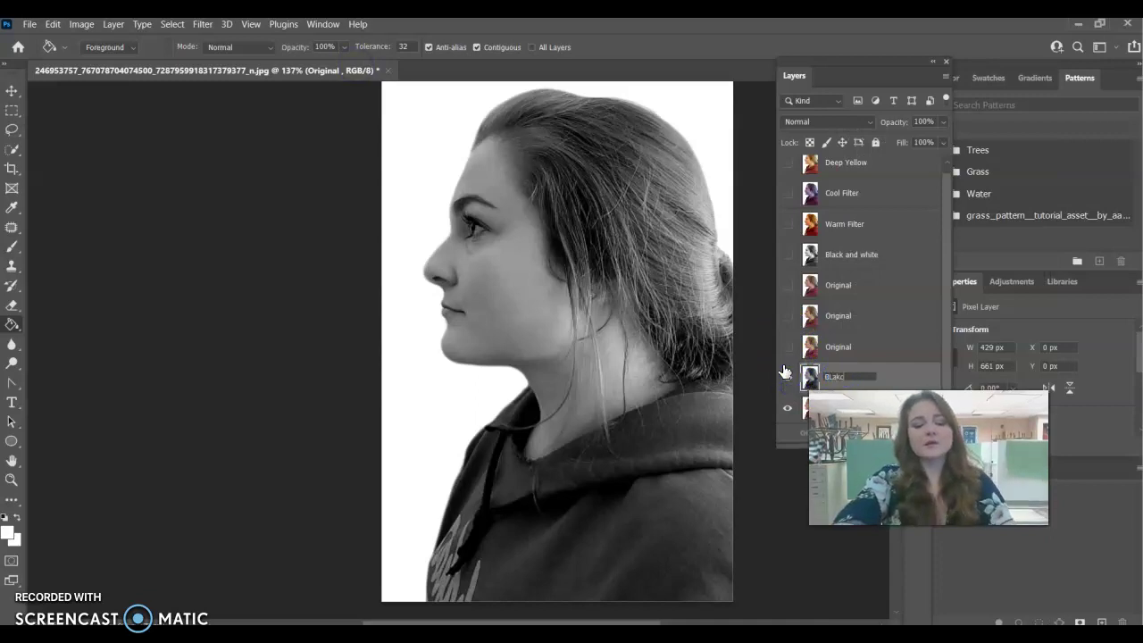
{"action": "type", "text": " and white"}
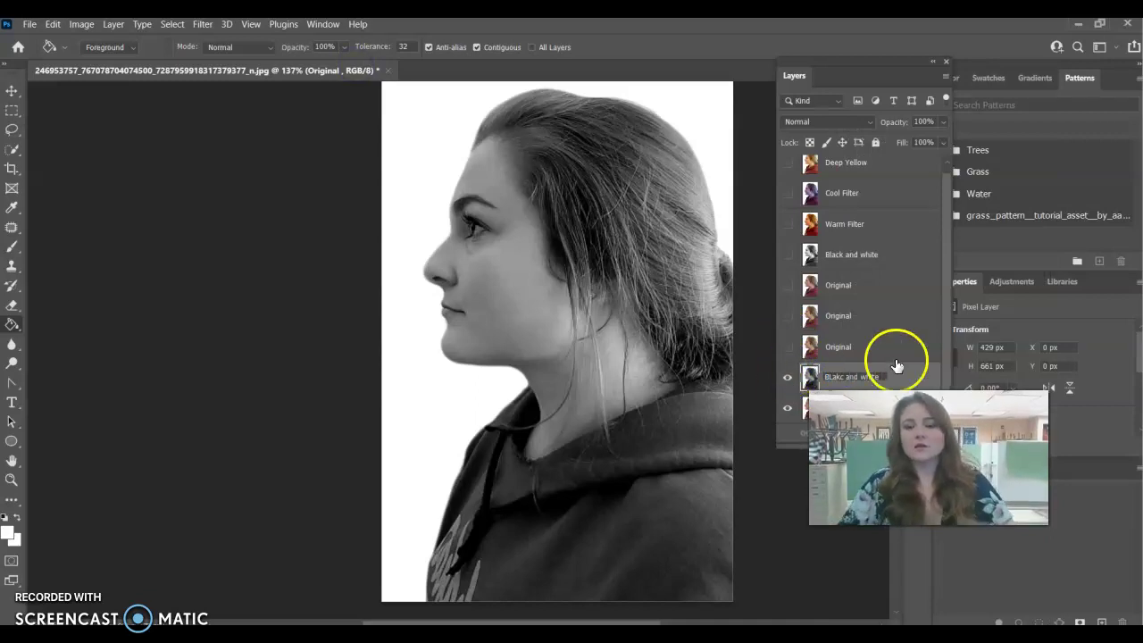
{"action": "left_click_drag", "start_coordinate": [842, 376], "coordinate": [756, 367]}
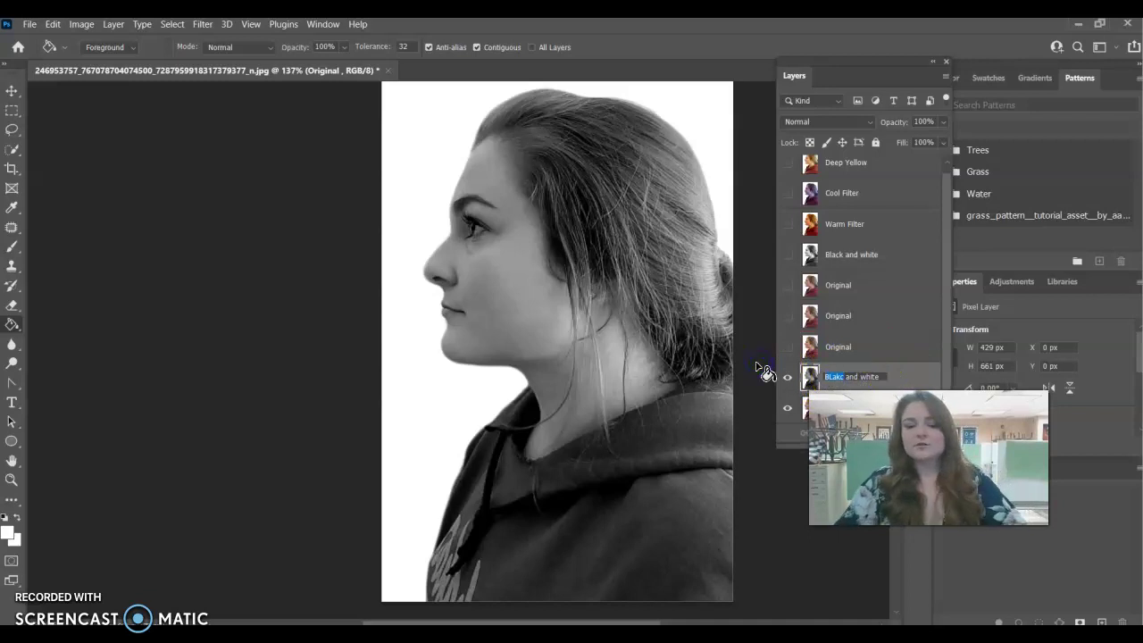
{"action": "type", "text": "=B"}
{"action": "key", "text": "BackSpace"}
{"action": "key", "text": "BackSpace"}
{"action": "type", "text": "Black and White"}
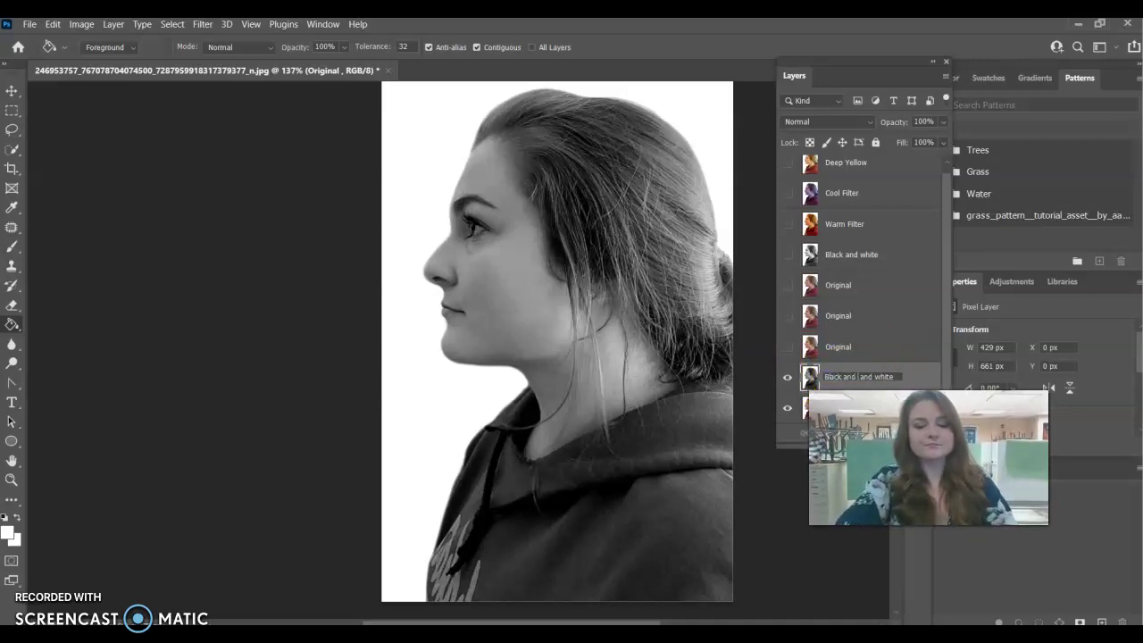
{"action": "left_click_drag", "start_coordinate": [880, 376], "coordinate": [930, 376]}
{"action": "key", "text": "BackSpace"}
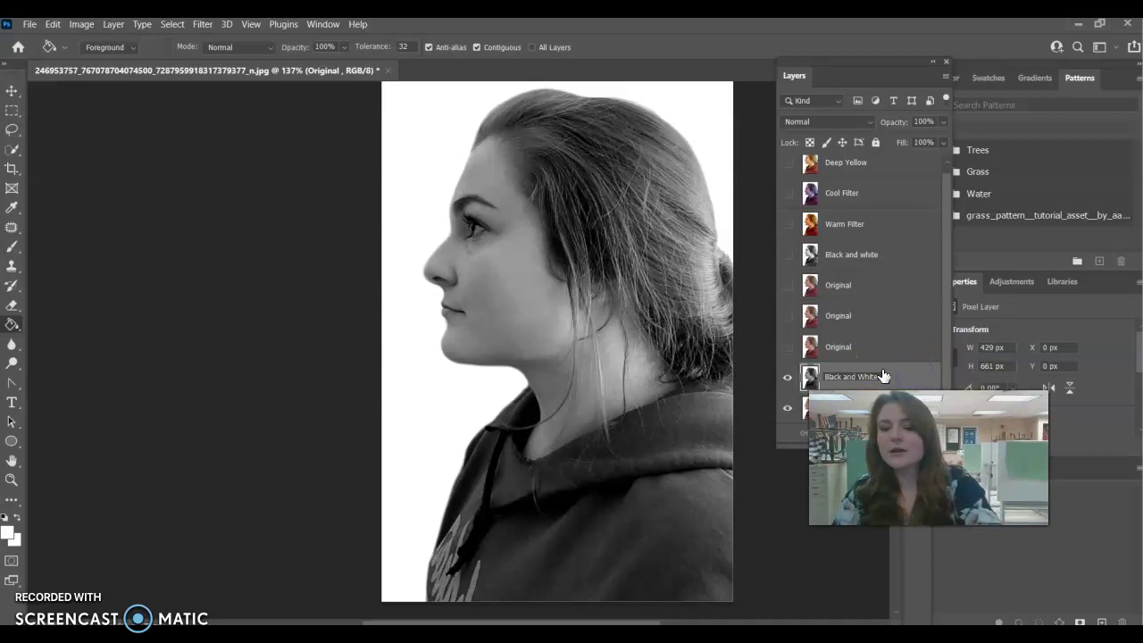
Select the Original copy directly above the new Black and White layer and make it visible
{"action": "left_click", "coordinate": [862, 348]}
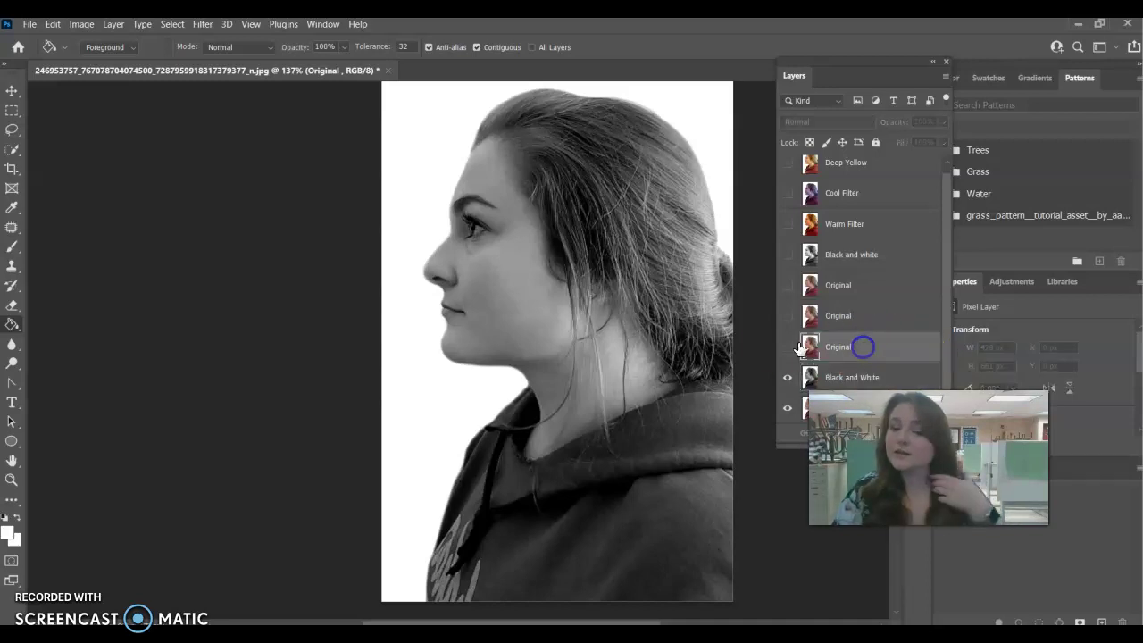
{"action": "left_click", "coordinate": [788, 346]}
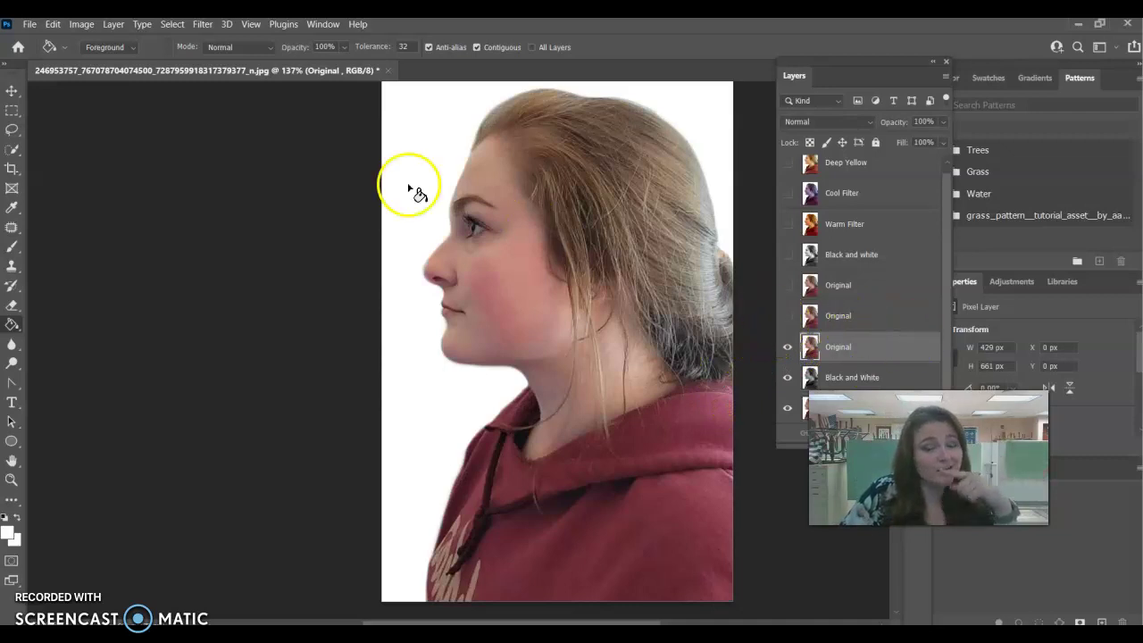
Switch to the Profile Photo Edits document in Google Docs and review step 10 about photo filters for the last three copies
{"action": "left_click", "coordinate": [253, 633]}
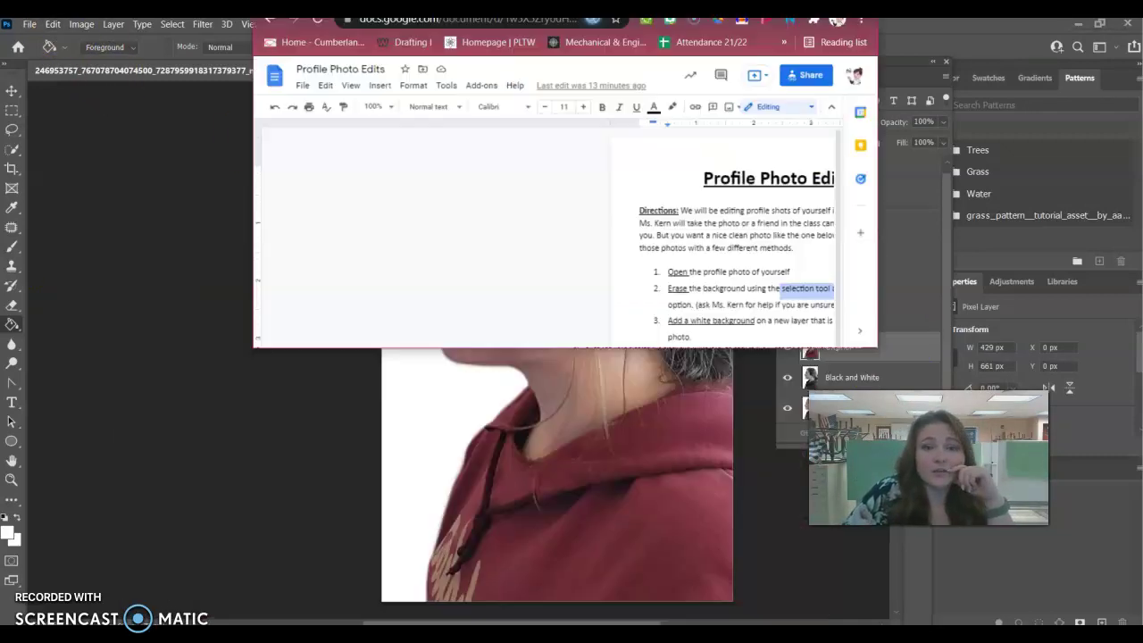
{"action": "scroll", "coordinate": [506, 490], "scroll_direction": "down", "scroll_amount": 3}
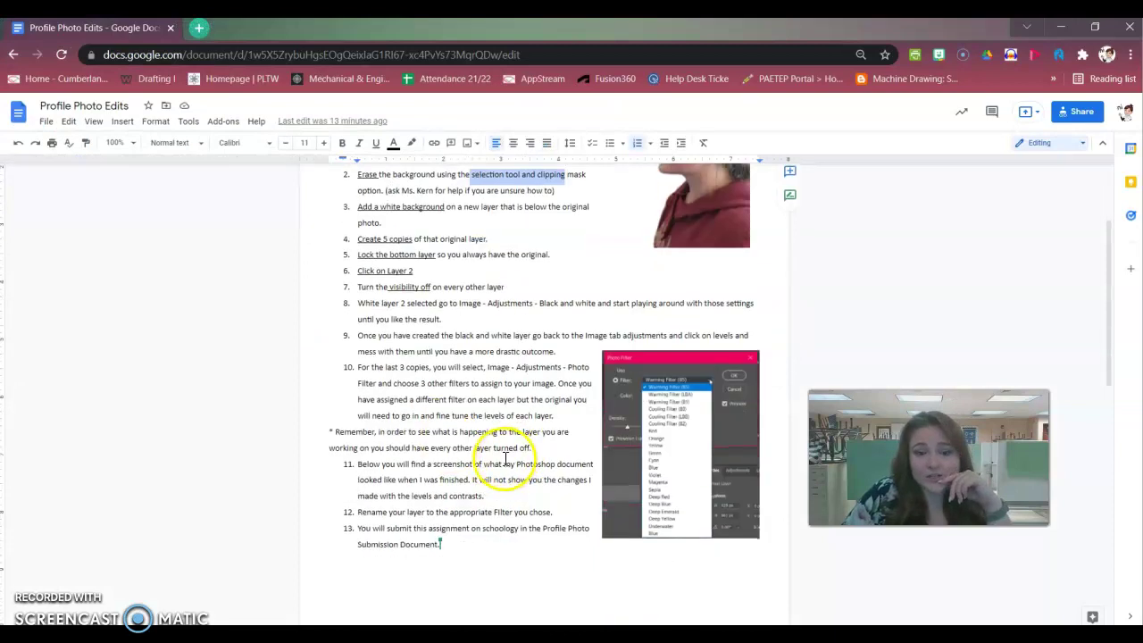
{"action": "left_click", "coordinate": [363, 367]}
{"action": "left_click_drag", "start_coordinate": [363, 367], "coordinate": [451, 375]}
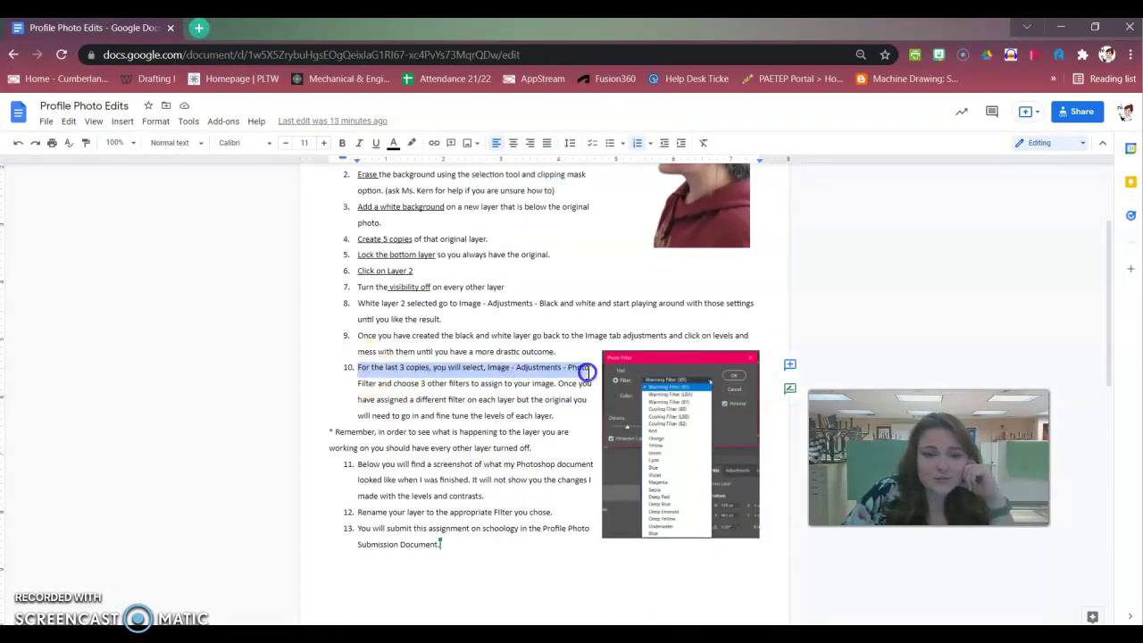
{"action": "left_click_drag", "start_coordinate": [588, 371], "coordinate": [583, 382]}
{"action": "left_click", "coordinate": [487, 373]}
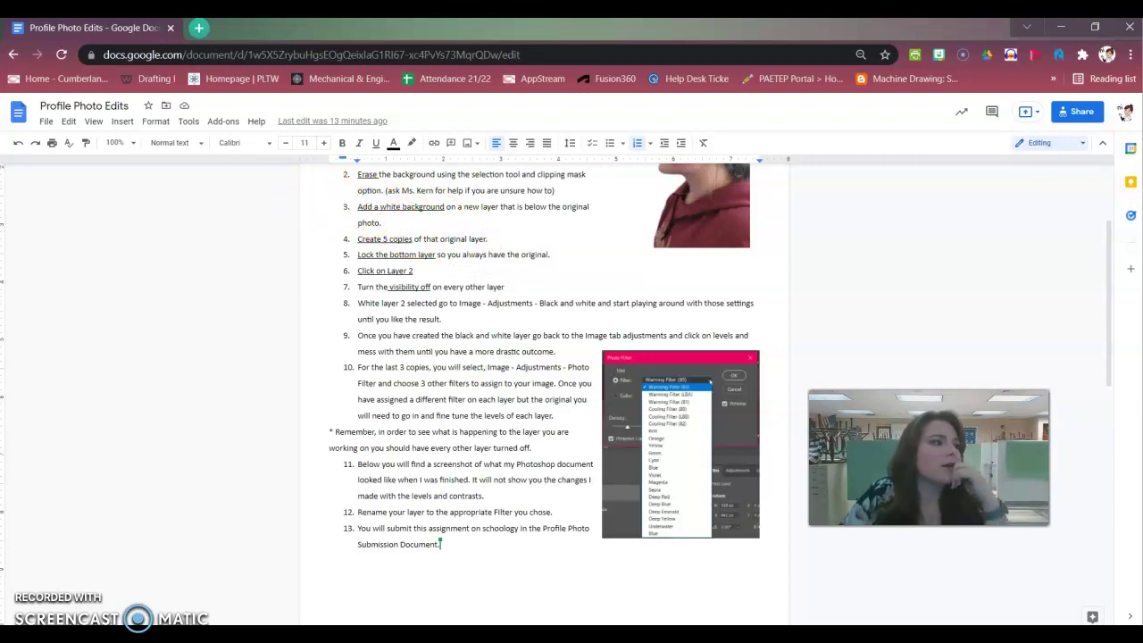
Open the Profile Photo Submission Document and examine its table for filter names, image screenshots and adjustment screenshots
{"action": "left_click_drag", "start_coordinate": [687, 358], "coordinate": [516, 31]}
{"action": "scroll", "coordinate": [476, 409], "scroll_direction": "down", "scroll_amount": 1}
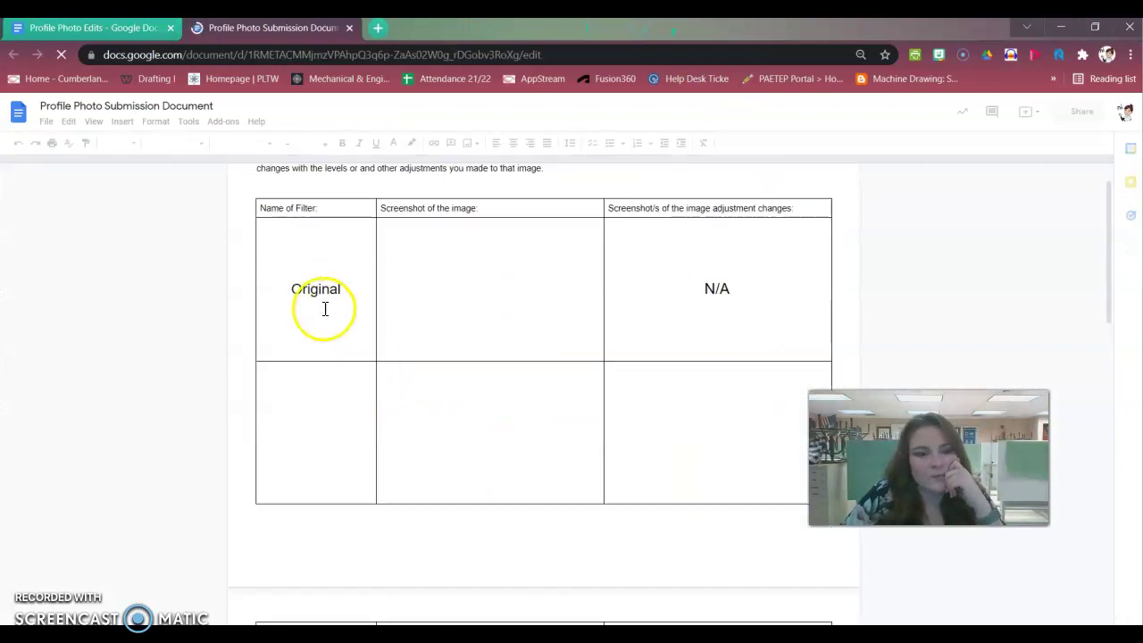
{"action": "left_click", "coordinate": [369, 302]}
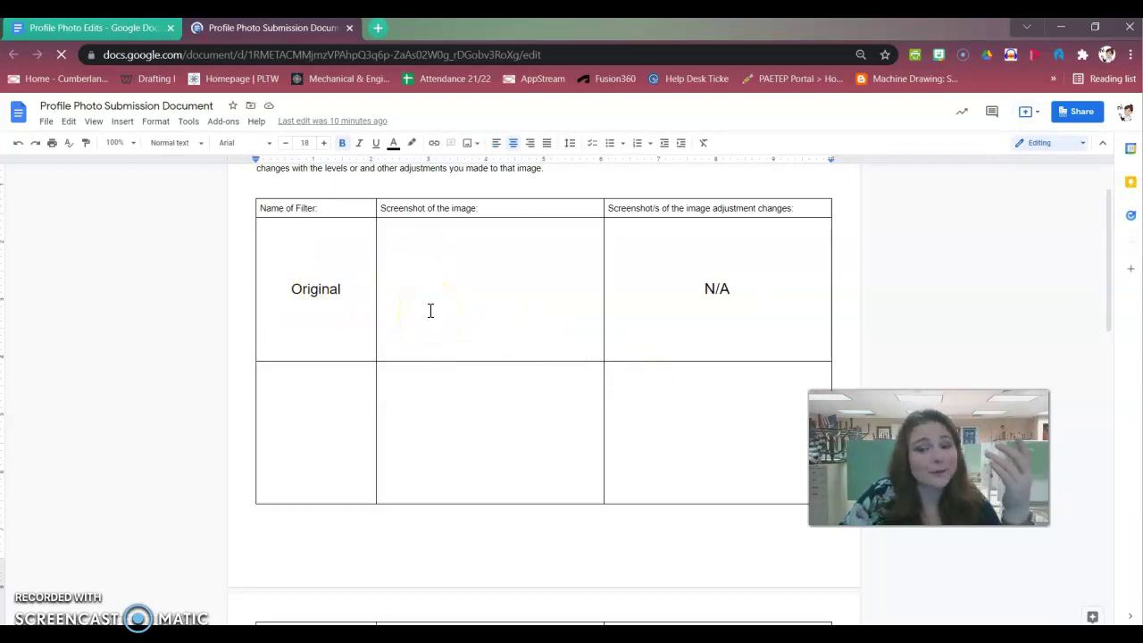
{"action": "scroll", "coordinate": [429, 310], "scroll_direction": "down", "scroll_amount": 2}
{"action": "left_click_drag", "start_coordinate": [324, 283], "coordinate": [458, 261]}
{"action": "left_click", "coordinate": [458, 261]}
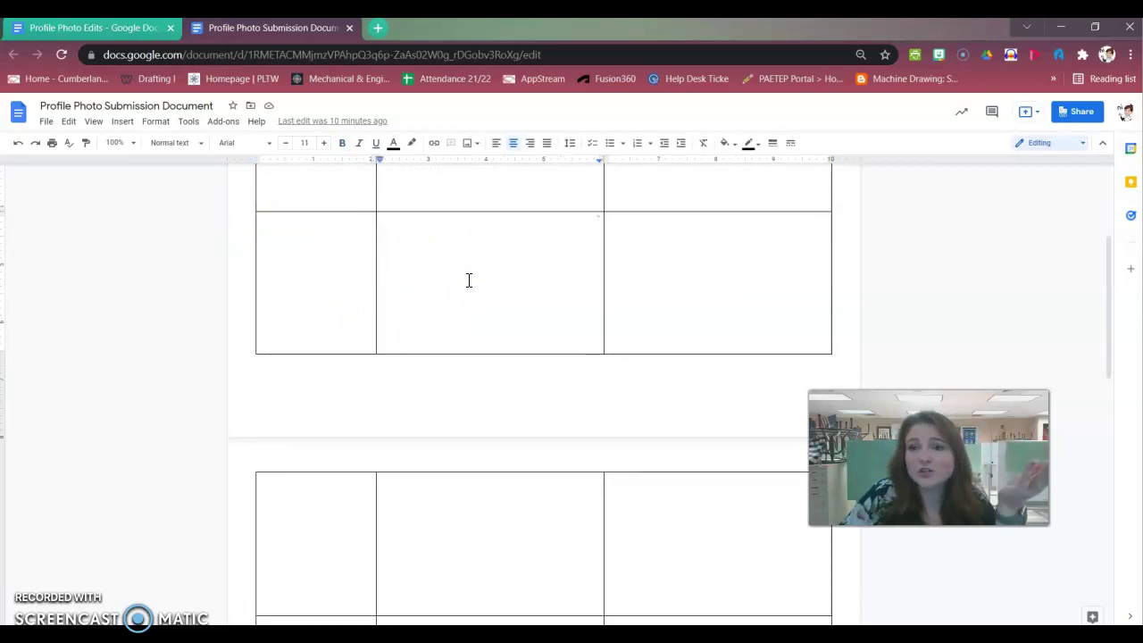
{"action": "left_click", "coordinate": [708, 247]}
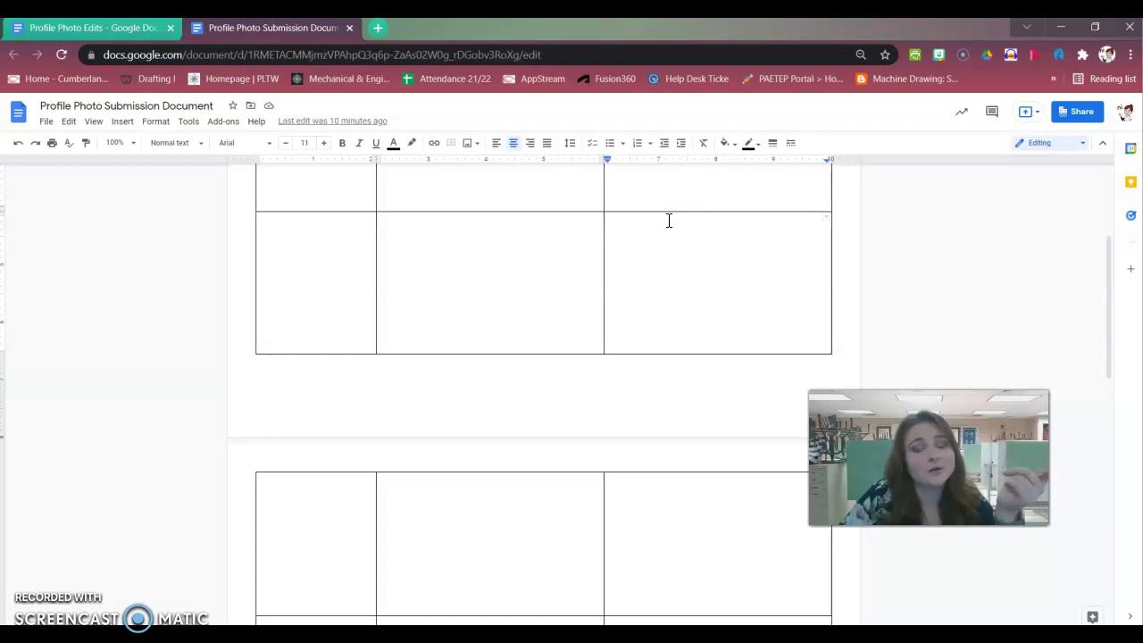
Return to Photoshop and hide the new Black and White layer, the Original copy above it and the bottom Original layer
{"action": "left_click_drag", "start_coordinate": [582, 30], "coordinate": [0, 129]}
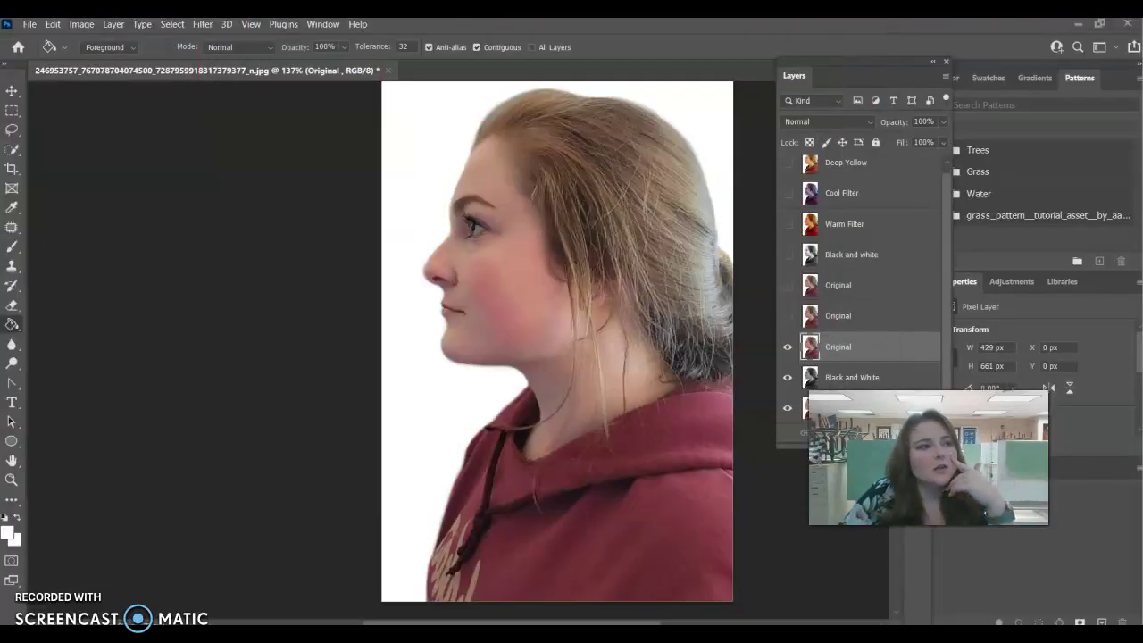
{"action": "left_click", "coordinate": [787, 372]}
{"action": "left_click", "coordinate": [786, 345]}
{"action": "left_click", "coordinate": [785, 408]}
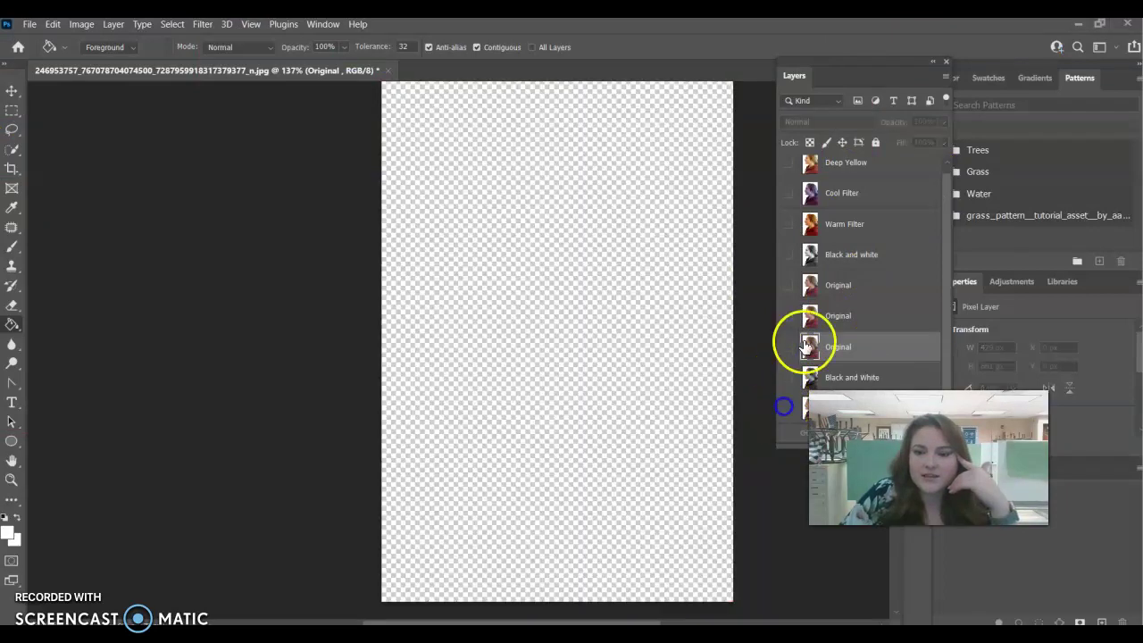
Show the finished Original, Black and white, Warm Filter, Cool Filter and Deep Yellow layers one after another
{"action": "left_click", "coordinate": [784, 292]}
{"action": "left_click", "coordinate": [787, 262]}
{"action": "left_click", "coordinate": [787, 232]}
{"action": "left_click", "coordinate": [787, 200]}
{"action": "left_click", "coordinate": [787, 170]}
Compare the finished versions by hiding the Deep Yellow, Cool Filter, Warm Filter and Black and white layers and showing them again
{"action": "left_click", "coordinate": [788, 169]}
{"action": "left_click", "coordinate": [787, 200]}
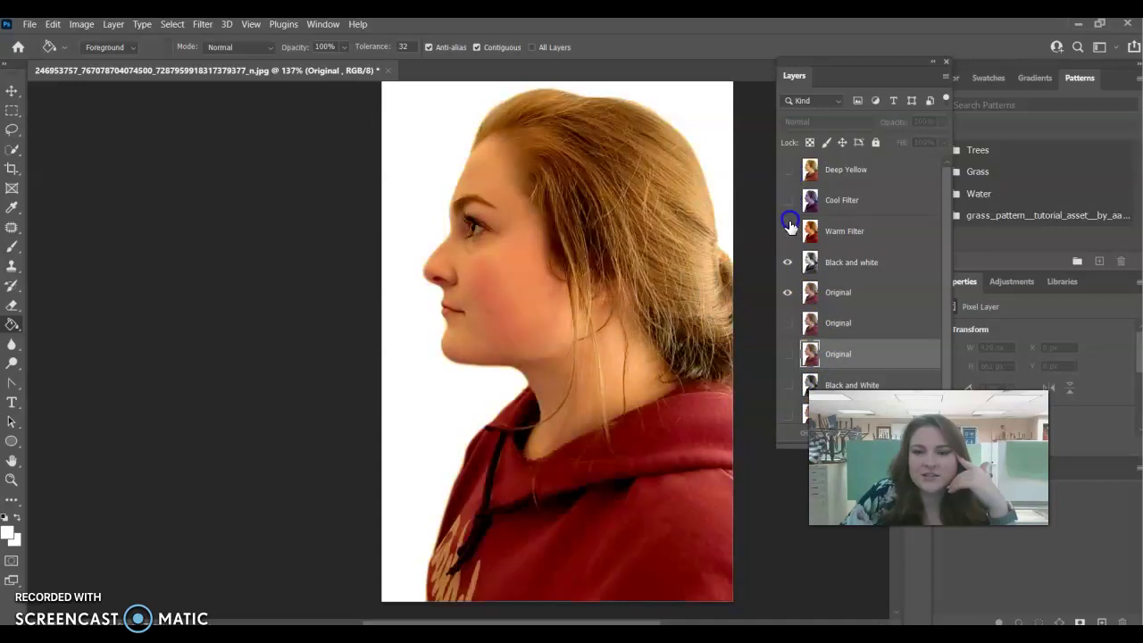
{"action": "left_click", "coordinate": [787, 231]}
{"action": "left_click", "coordinate": [787, 261]}
{"action": "left_click", "coordinate": [786, 231]}
{"action": "left_click", "coordinate": [787, 261]}
{"action": "left_click", "coordinate": [786, 200]}
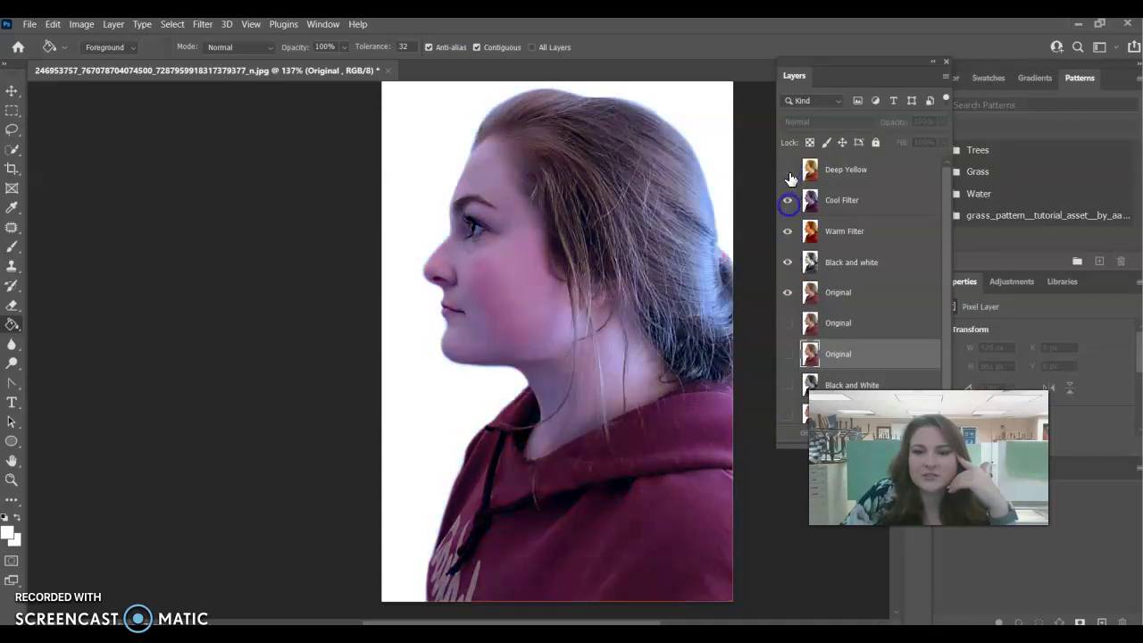
{"action": "left_click", "coordinate": [788, 169]}
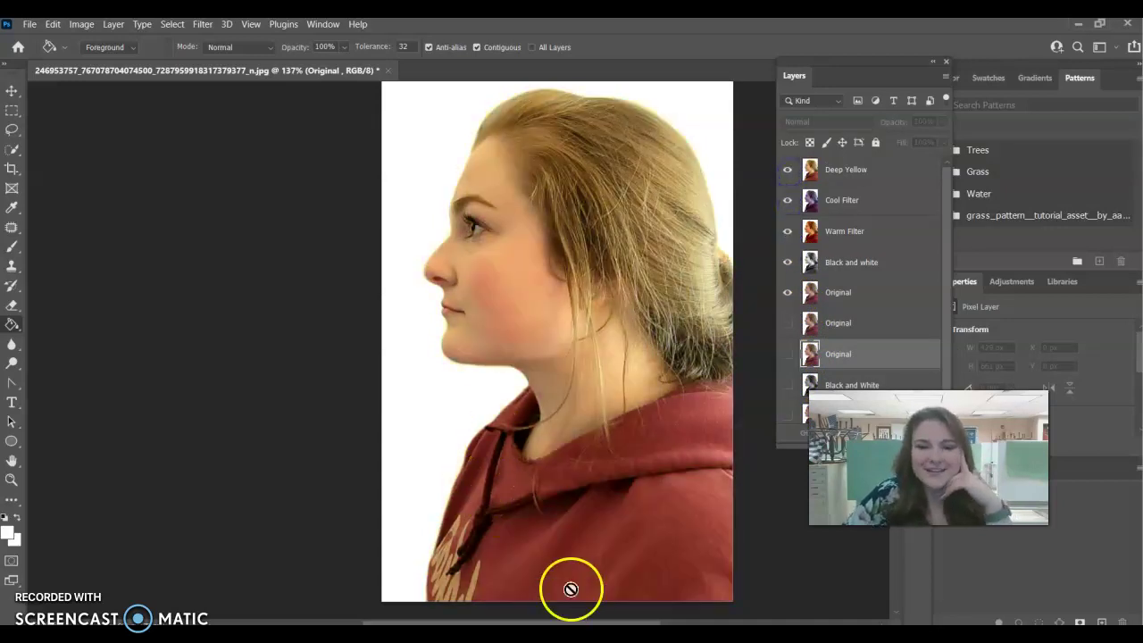